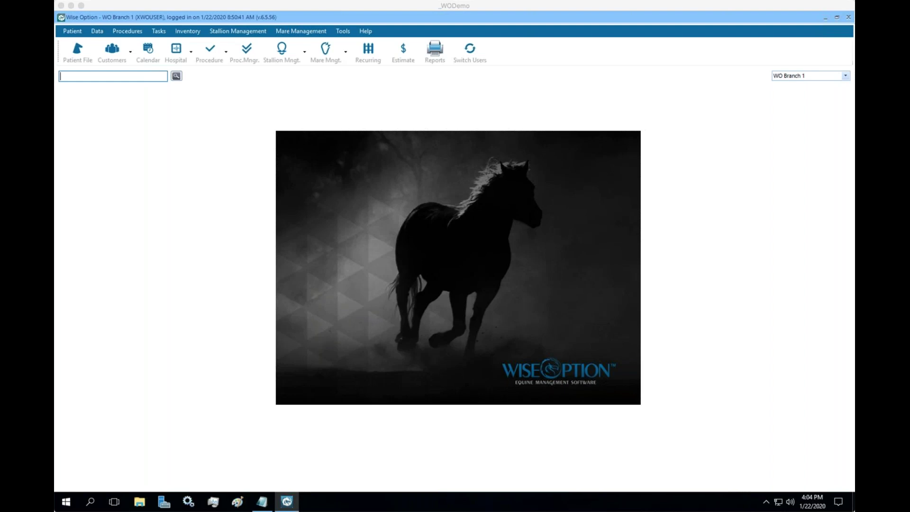
# Bring the Wise Option window into focus at the WO Branch 1 start screen
pyautogui.click(649, 116)
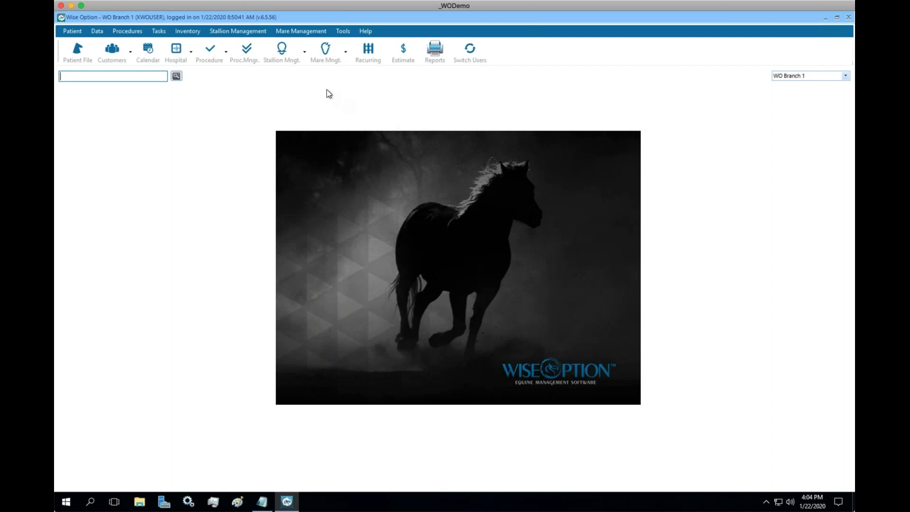
# Drop down the Mare Mngt. menu and reveal its ART submenu, Contracts through ET Log
pyautogui.click(345, 51)
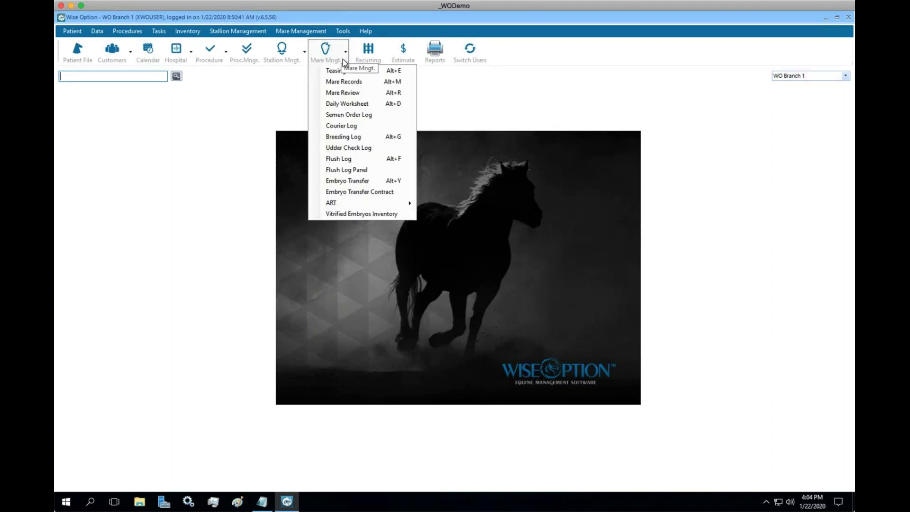
pyautogui.moveTo(399, 203)
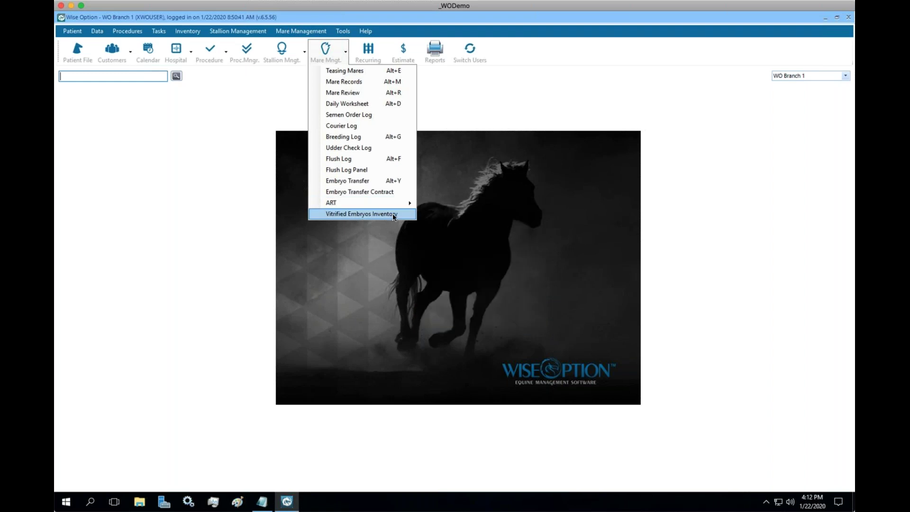
pyautogui.moveTo(407, 205)
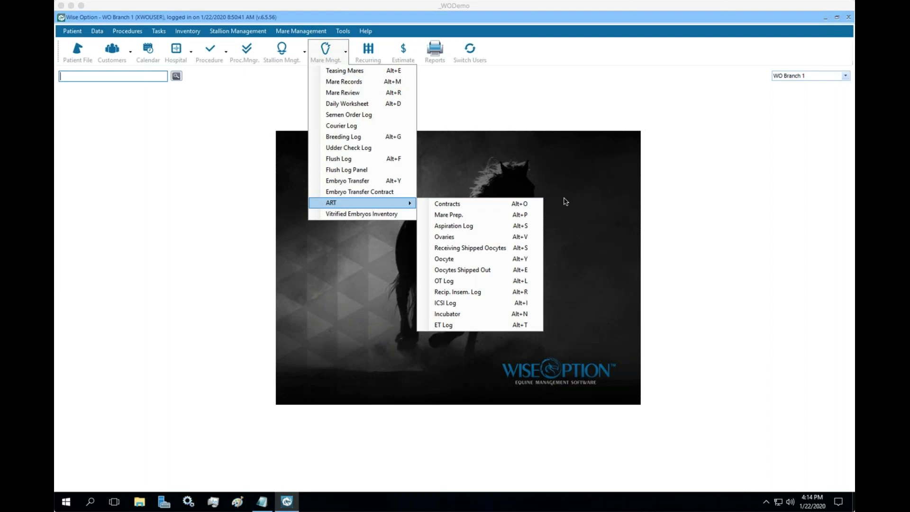
# Open the ART Aspiration Log from the Mare Management menu
pyautogui.click(480, 226)
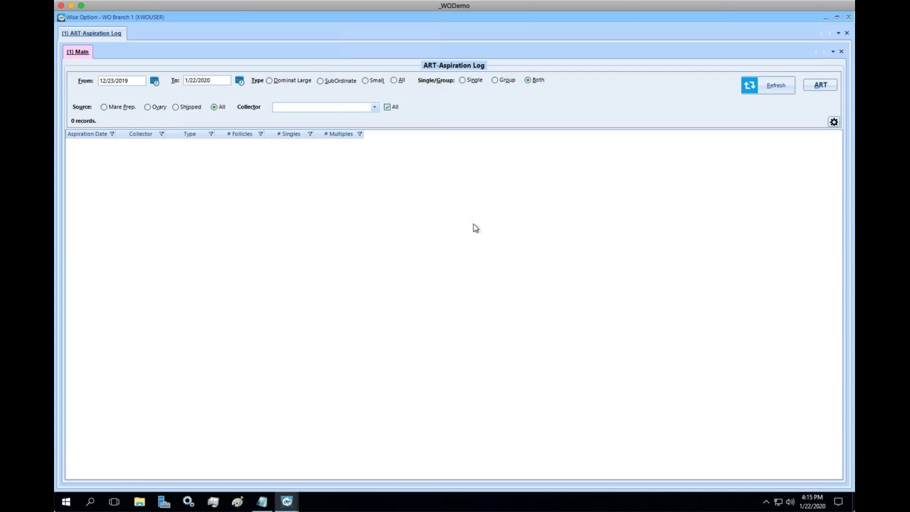
# Show the ART log list with Aspiration Log's new tab and new window options
pyautogui.click(810, 85)
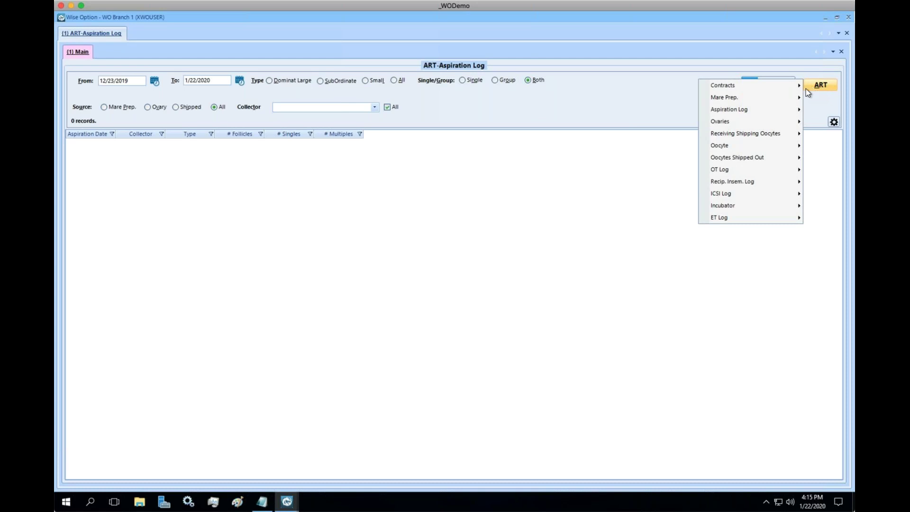
pyautogui.moveTo(760, 112)
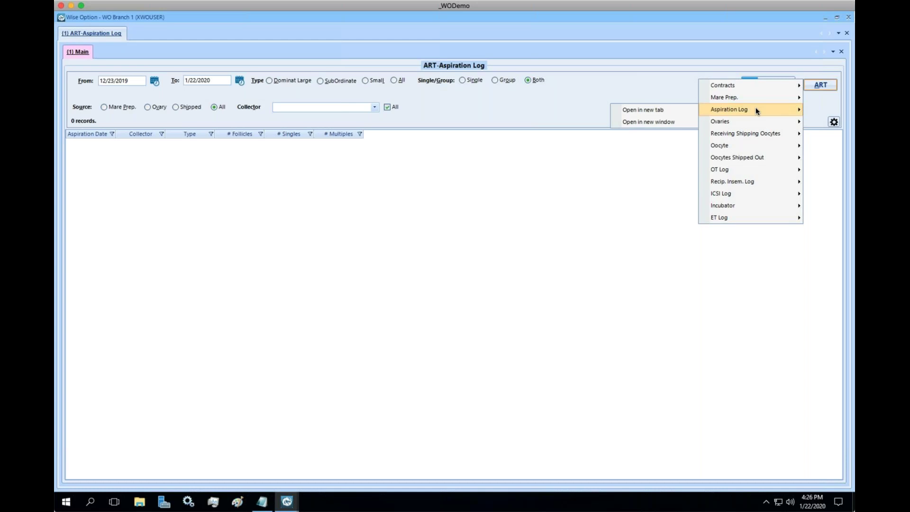
# Dismiss the ART Aspiration Log menu, leaving the log at 0 records for 12/23/2019–1/22/2020
pyautogui.click(559, 123)
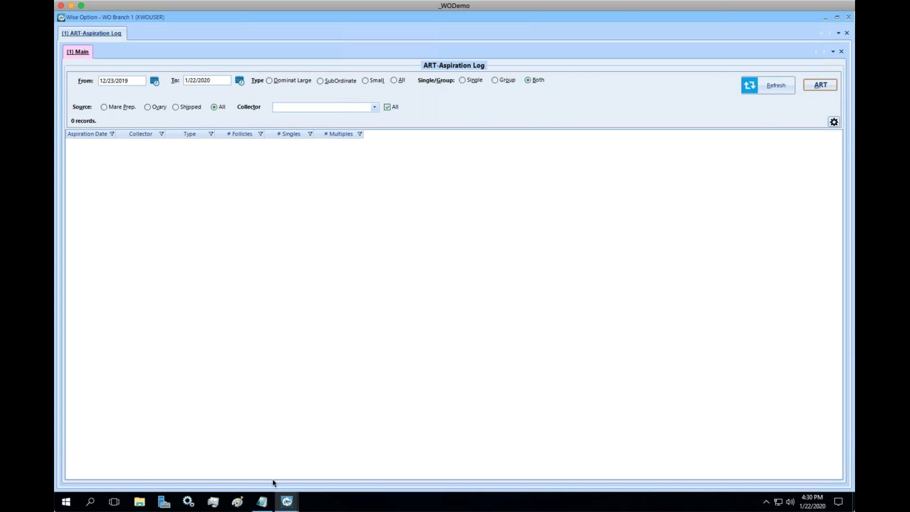
# In Notepad, type '- ICSI rounds > # of Oocytes > # of Injections > # of Cleaveges > # of Embryos'
pyautogui.click(262, 502)
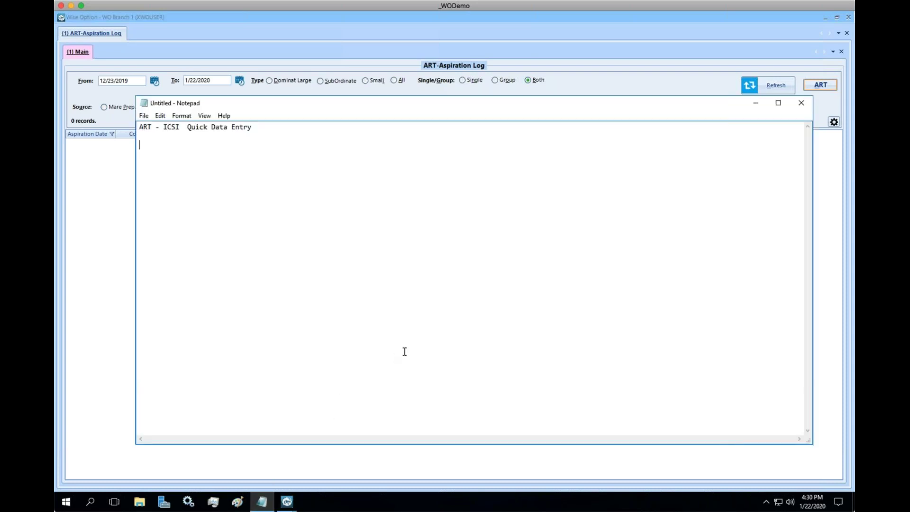
pyautogui.write('- ICSI rounds')
pyautogui.write('> # o')
pyautogui.write('Oocx')
pyautogui.press('BackSpace')
pyautogui.write('y')
pyautogui.write('tes')
pyautogui.write(' > ')
pyautogui.write('#')
pyautogui.press('BackSpace')
pyautogui.write('# of In')
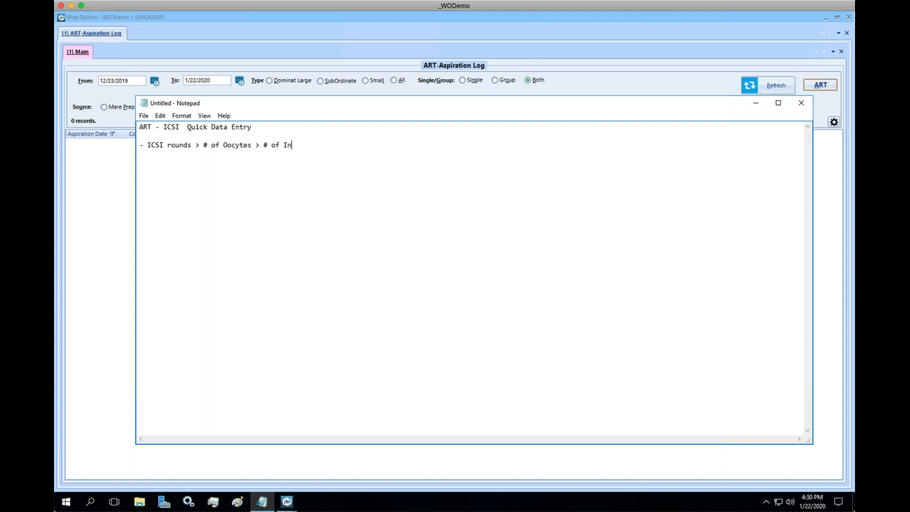
pyautogui.write('jections > # of Cleaveges > # of Embryos')
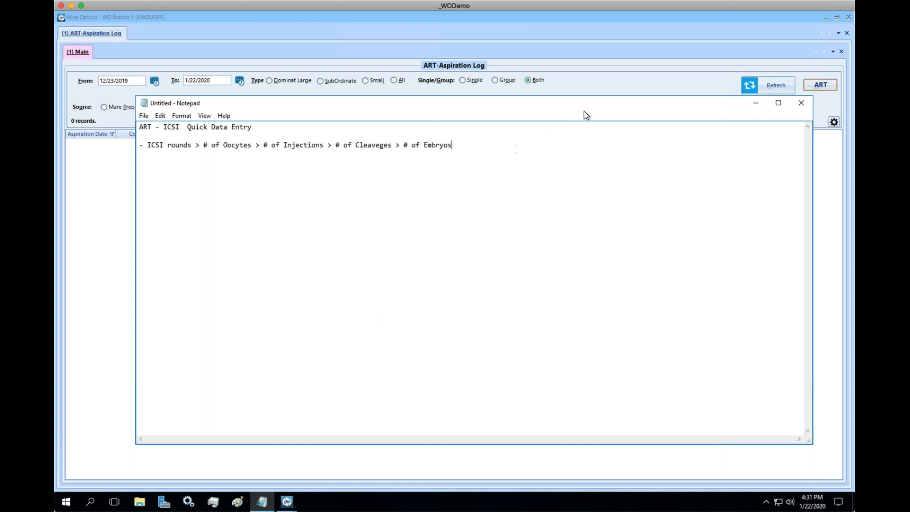
# Open Patient in a new tab and show 54 | RunningTheWind's summary card
pyautogui.click(612, 90)
pyautogui.rightClick(110, 33)
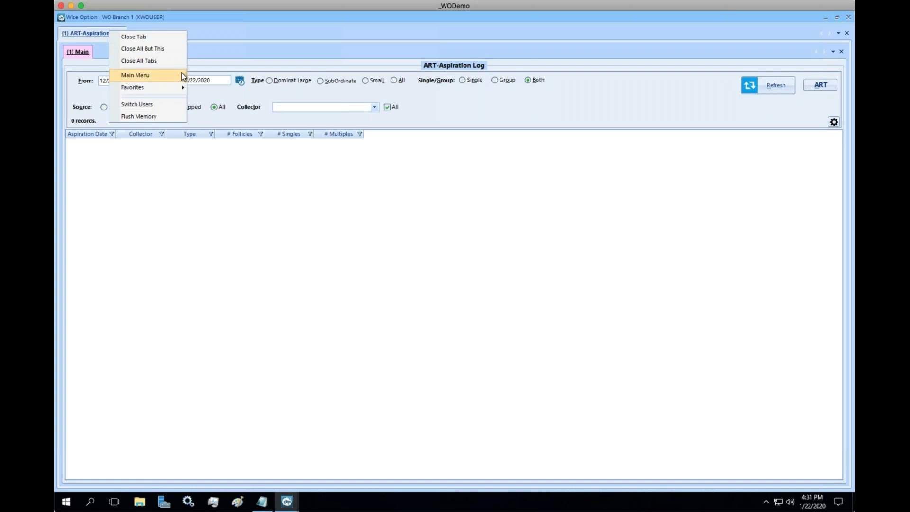
pyautogui.moveTo(181, 76)
pyautogui.moveTo(227, 78)
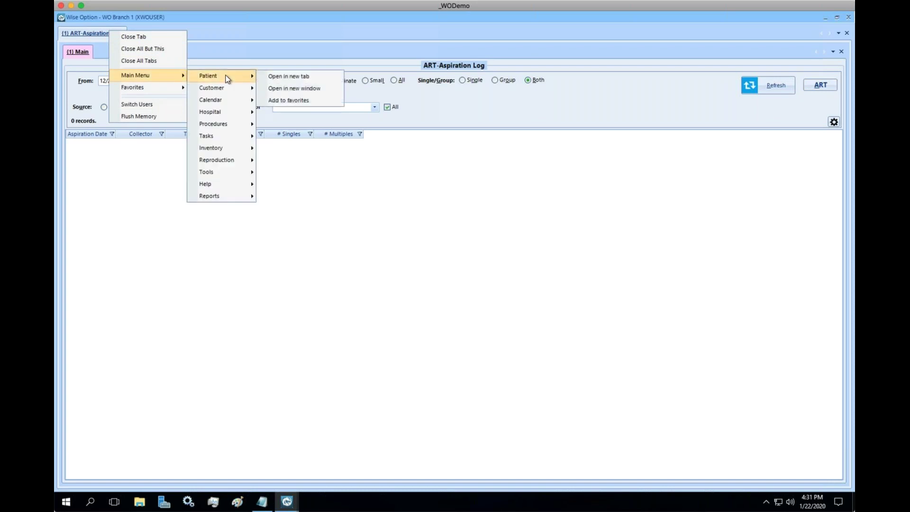
pyautogui.click(282, 76)
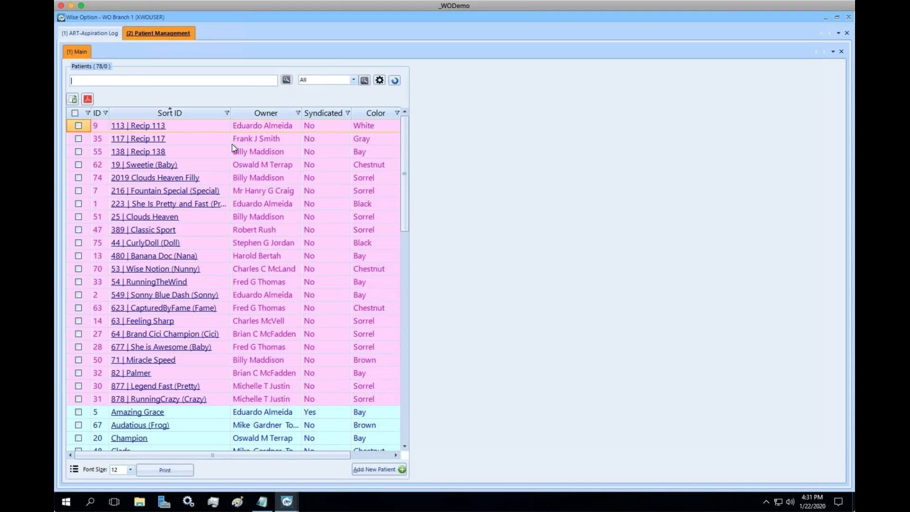
pyautogui.click(193, 183)
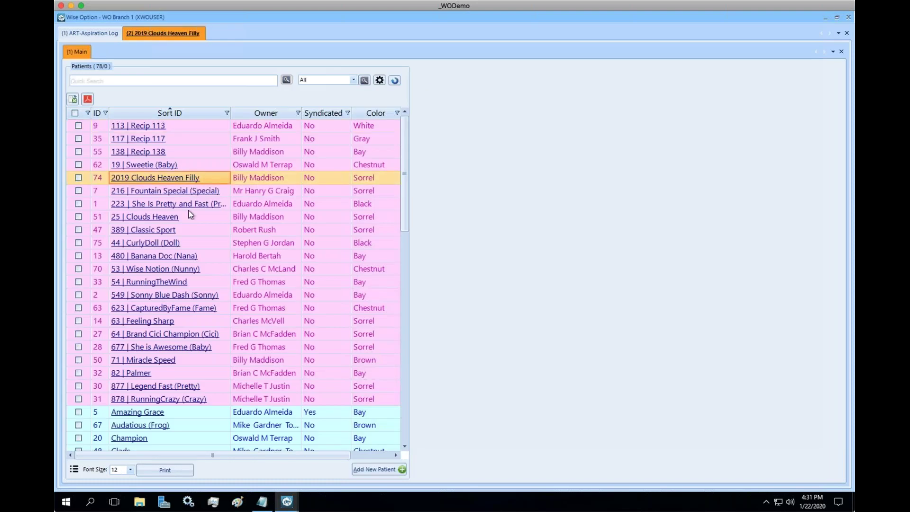
pyautogui.click(184, 282)
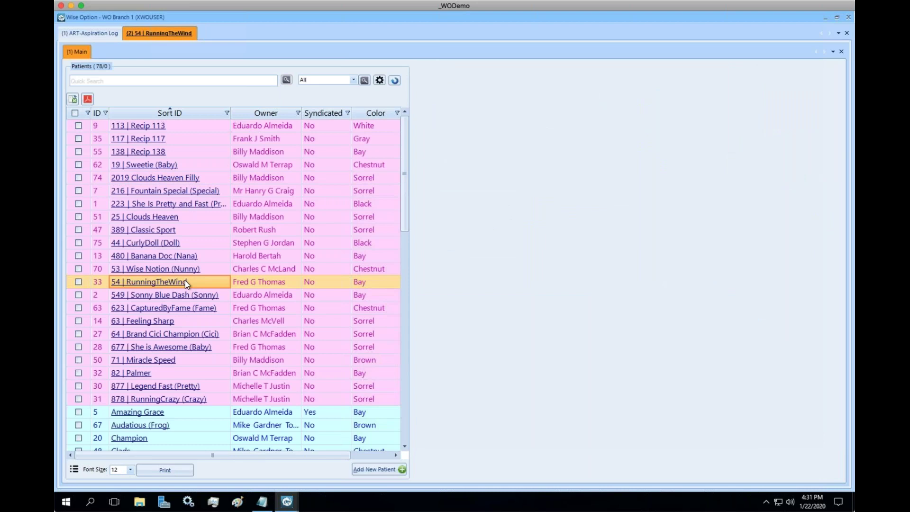
pyautogui.click(815, 258)
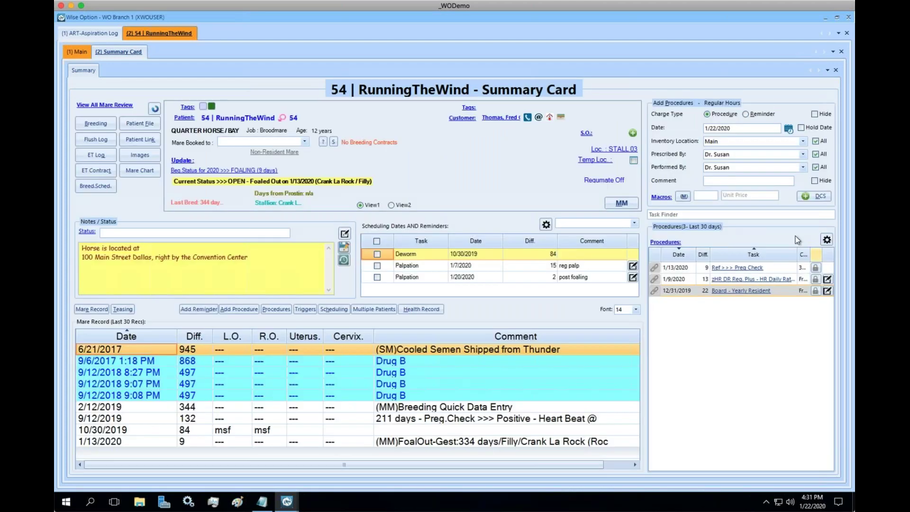
# Save a new ET semen order for RunningTheWind with stallion Amazing Grace
pyautogui.click(633, 134)
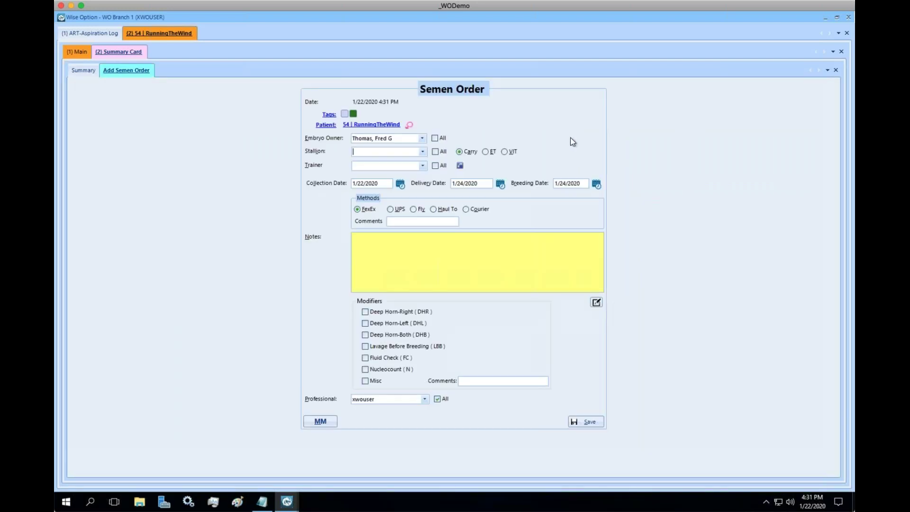
pyautogui.click(435, 152)
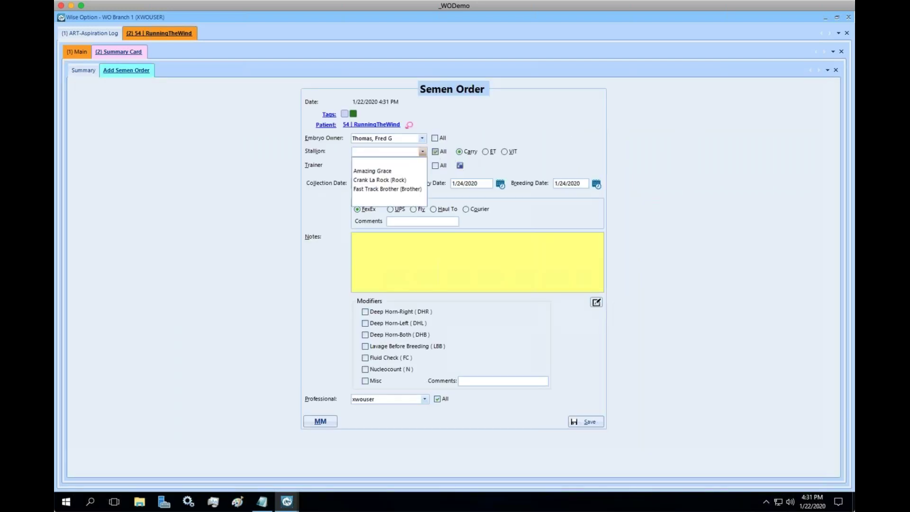
pyautogui.click(395, 174)
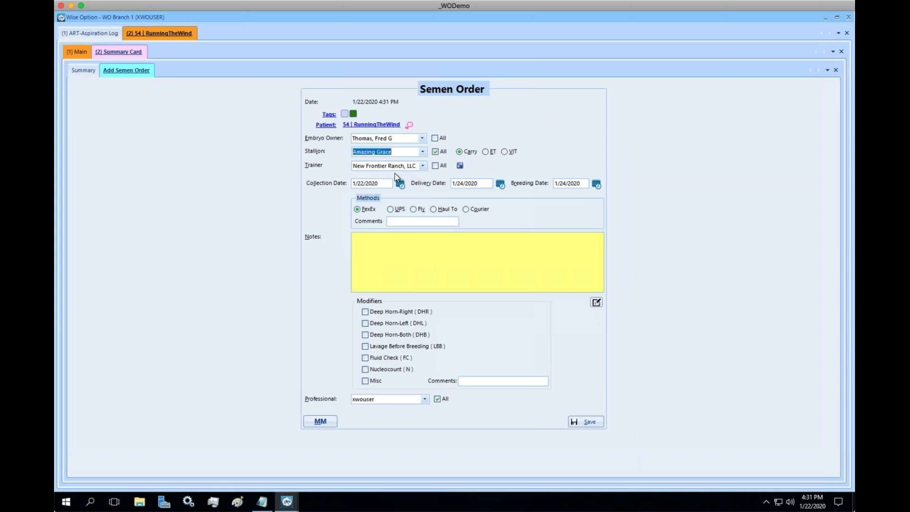
pyautogui.click(486, 152)
pyautogui.click(588, 423)
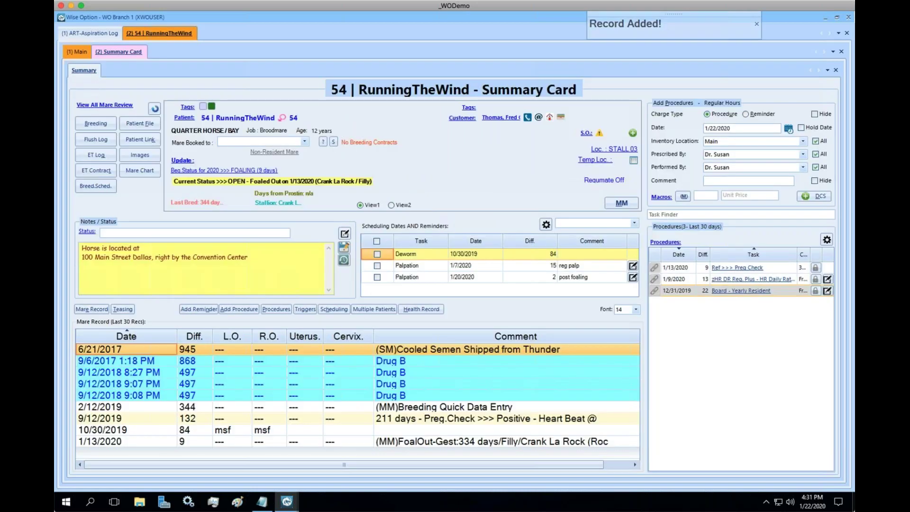
# Open the summary card of patient 63 | Feeling Sharp
pyautogui.click(77, 52)
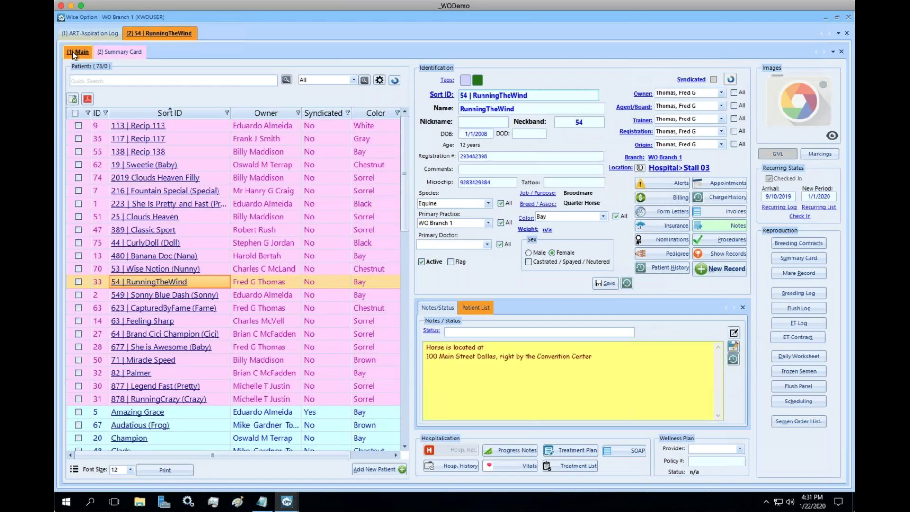
pyautogui.click(163, 324)
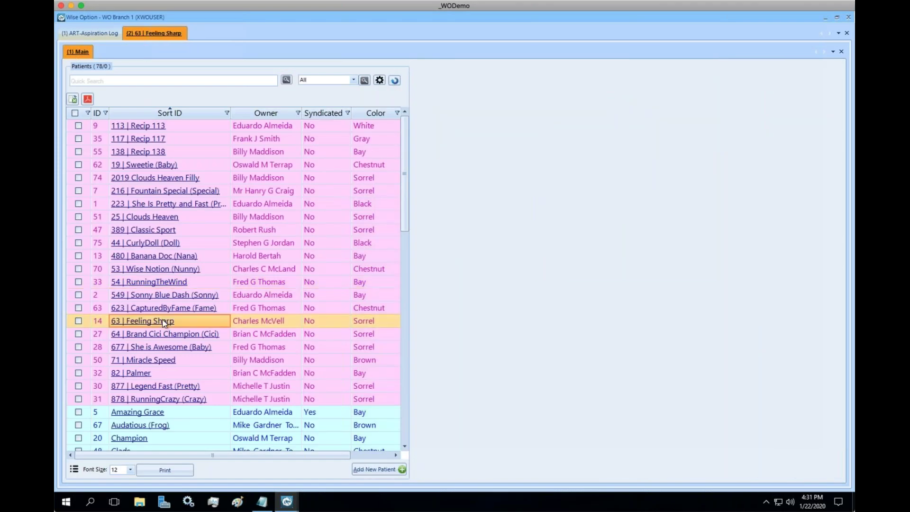
pyautogui.click(799, 259)
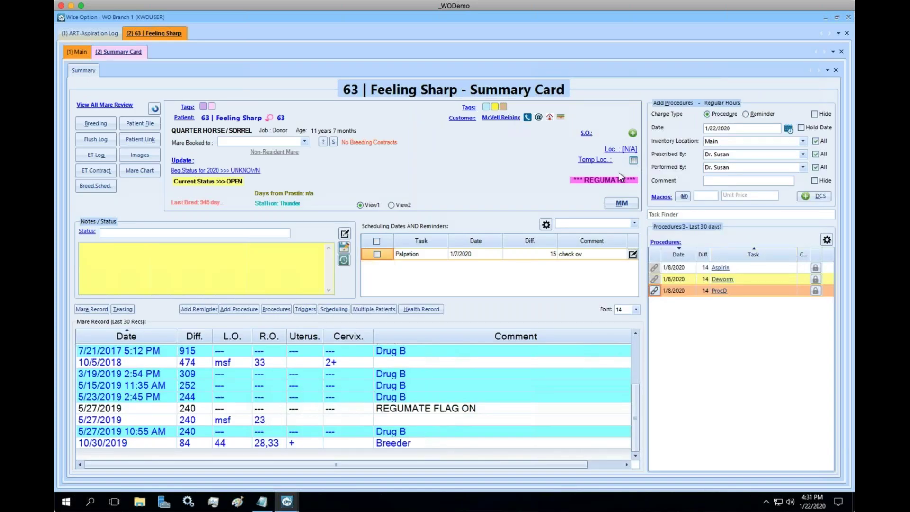
# Save a VIT semen order from Amazing Grace for Feeling Sharp, then open 71 | Miracle Speed
pyautogui.click(633, 134)
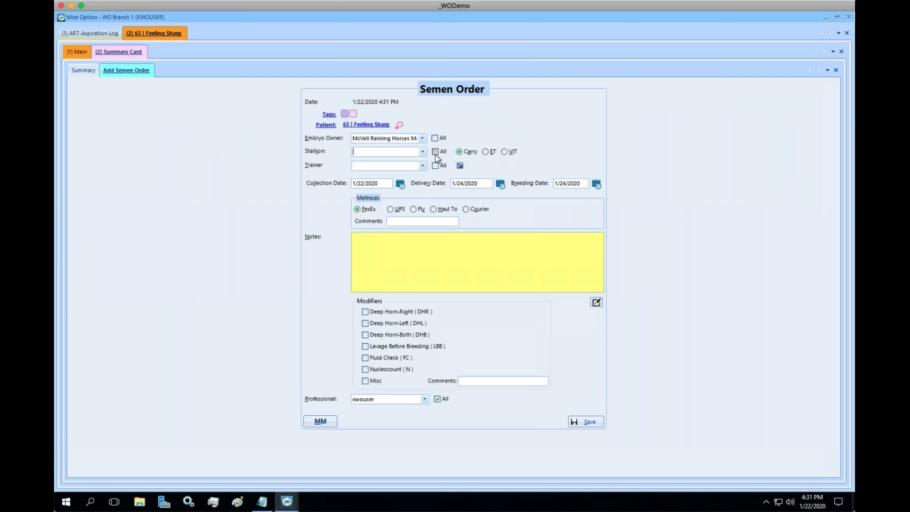
pyautogui.click(435, 152)
pyautogui.click(387, 175)
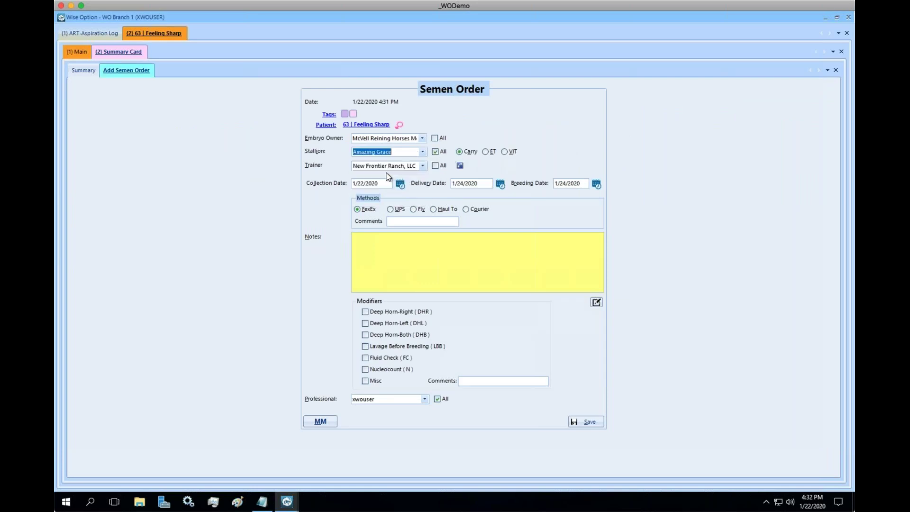
pyautogui.click(505, 151)
pyautogui.click(586, 421)
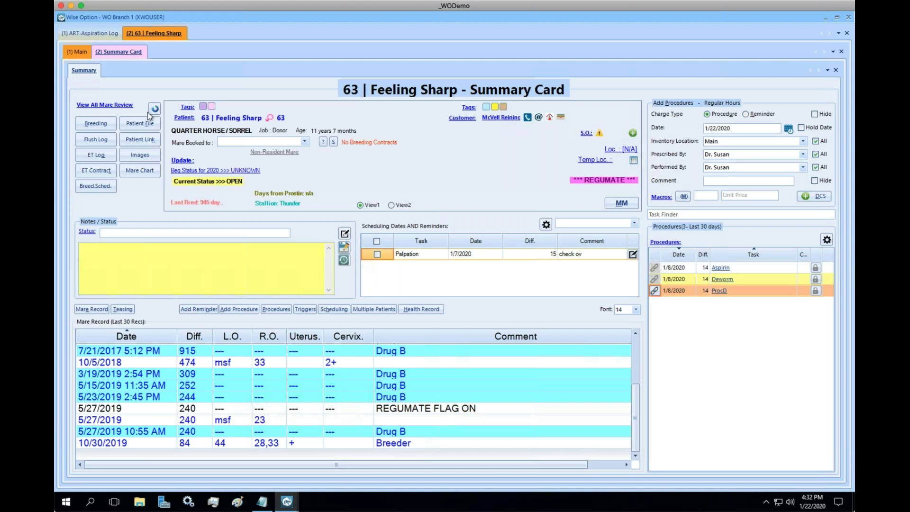
pyautogui.click(77, 52)
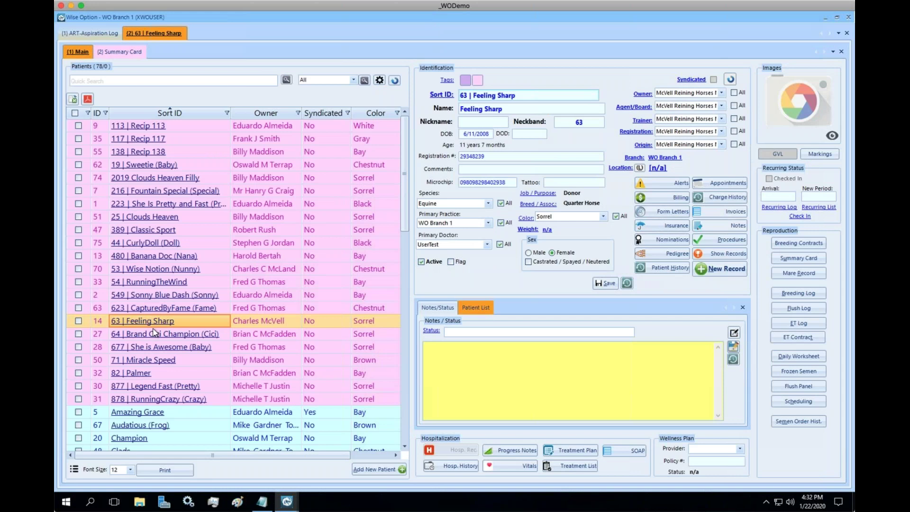
pyautogui.click(160, 361)
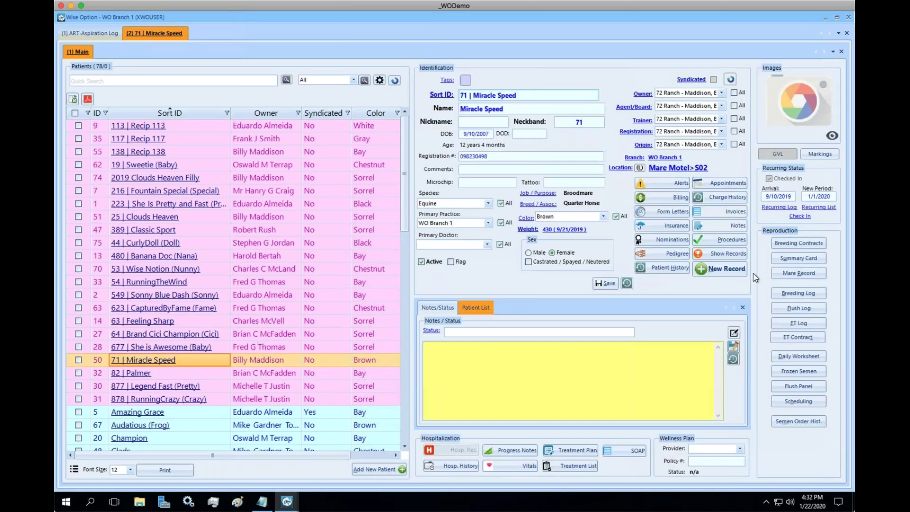
# Save a VIT semen order from Amazing Grace for 71 | Miracle Speed and view the Semen Order Log
pyautogui.click(794, 261)
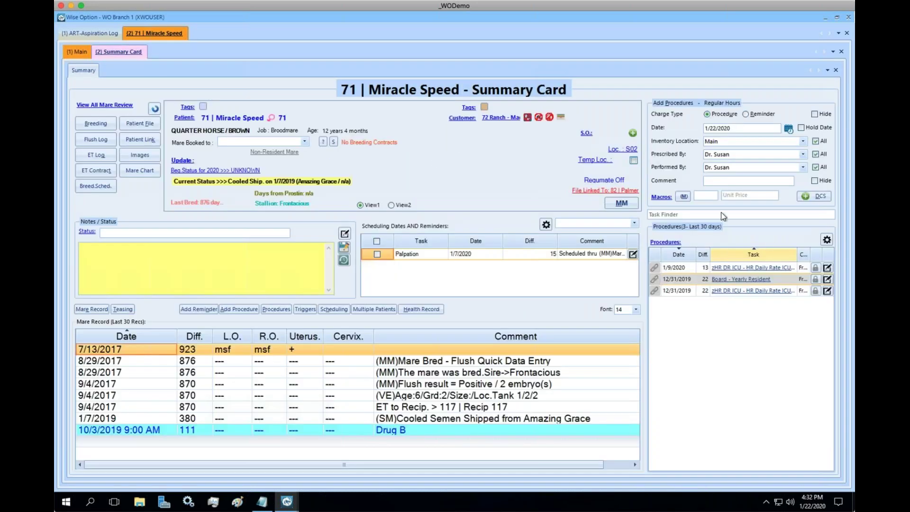
pyautogui.click(632, 134)
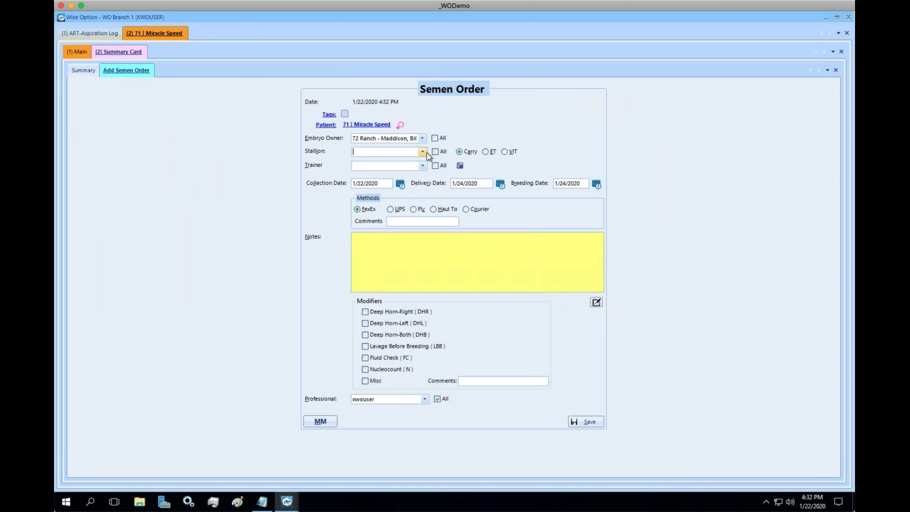
pyautogui.click(436, 152)
pyautogui.click(379, 171)
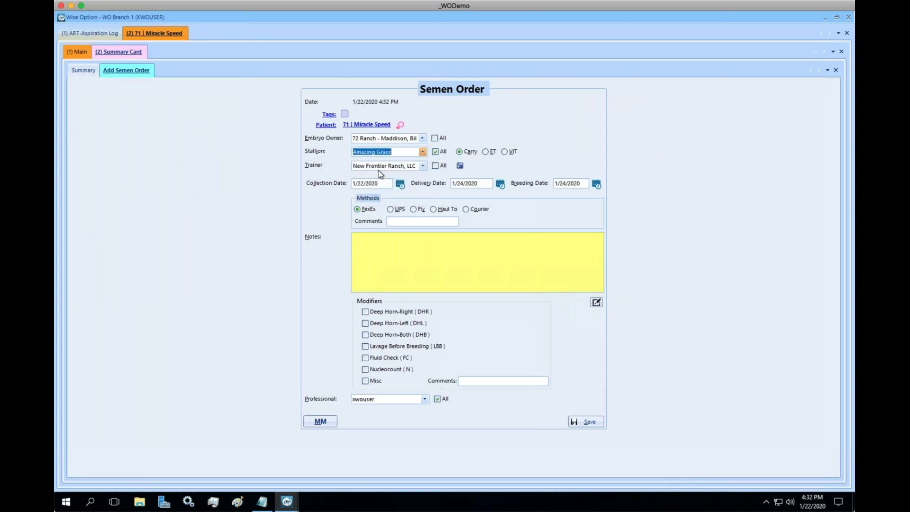
pyautogui.click(505, 152)
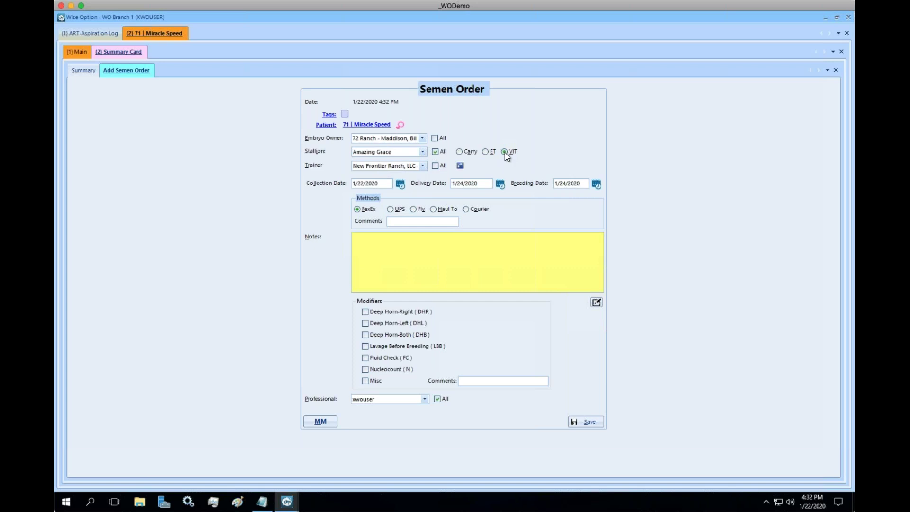
pyautogui.click(588, 422)
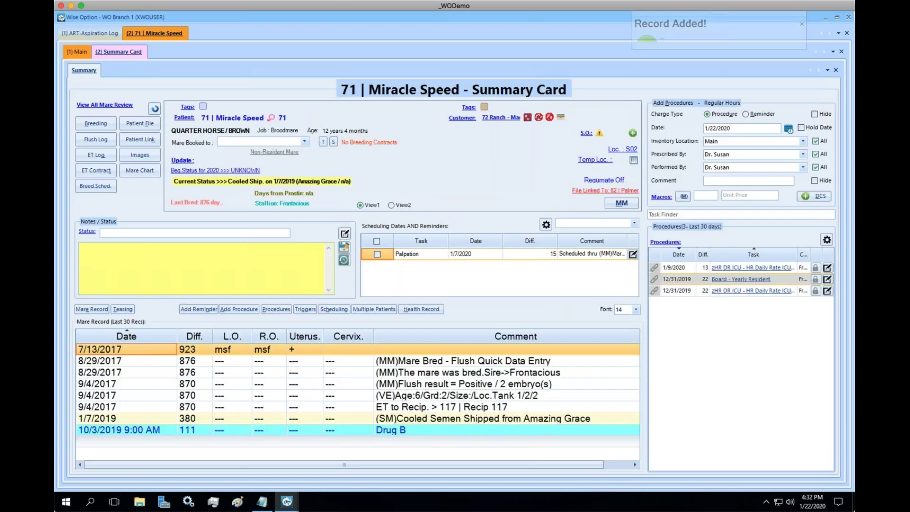
pyautogui.click(586, 134)
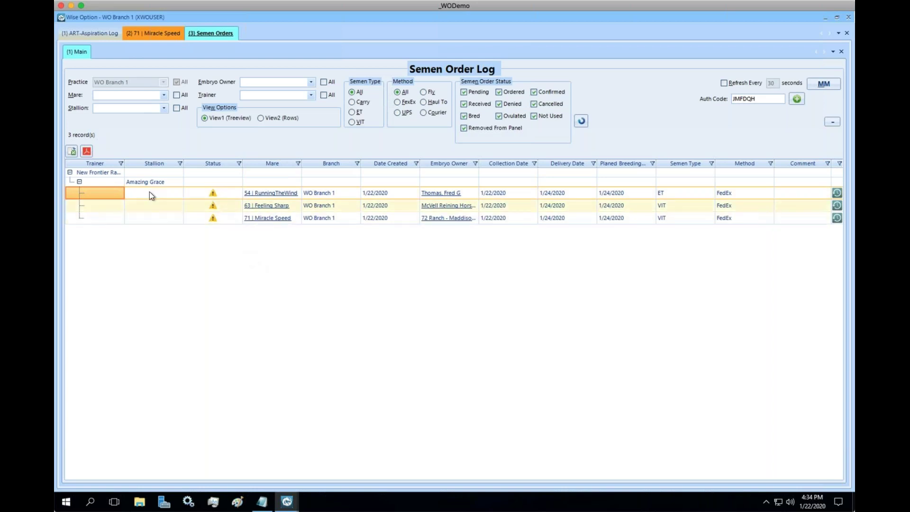
# Collapse and re-expand the Amazing Grace group, then show the first order's status actions
pyautogui.click(79, 182)
pyautogui.click(79, 182)
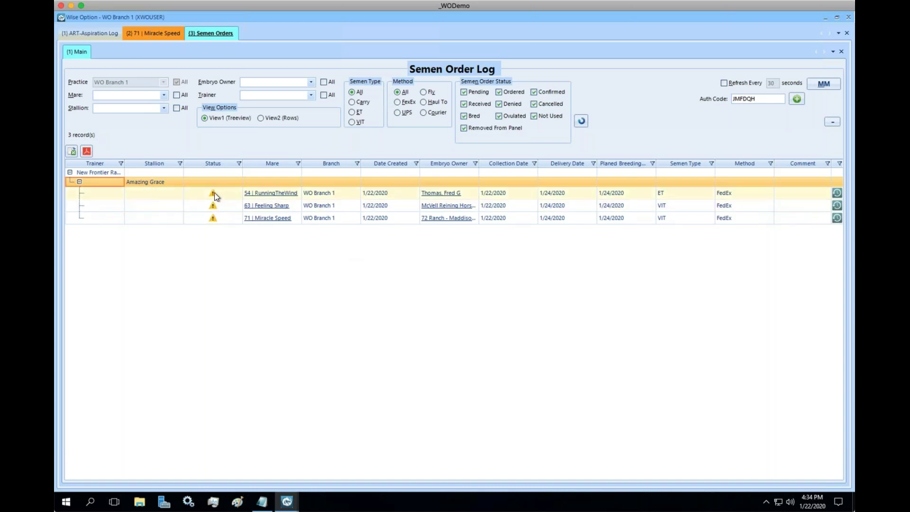
pyautogui.moveTo(214, 193)
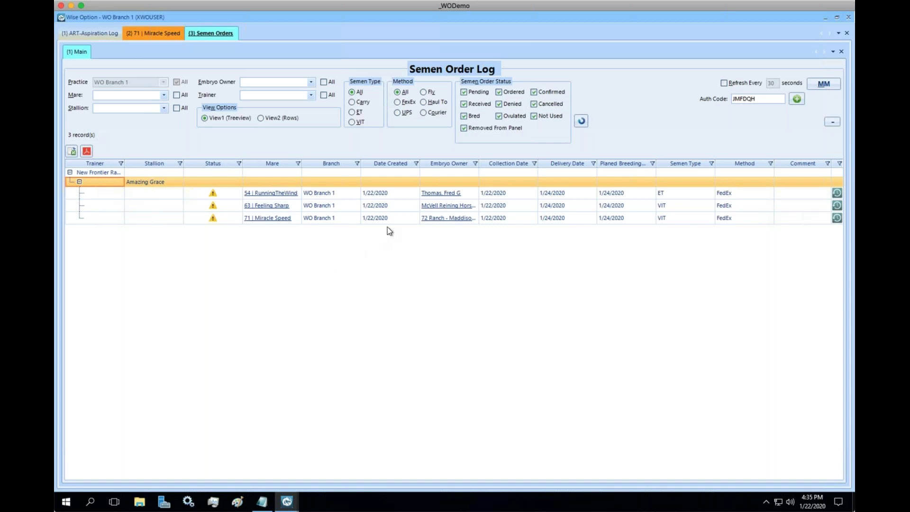
pyautogui.rightClick(388, 192)
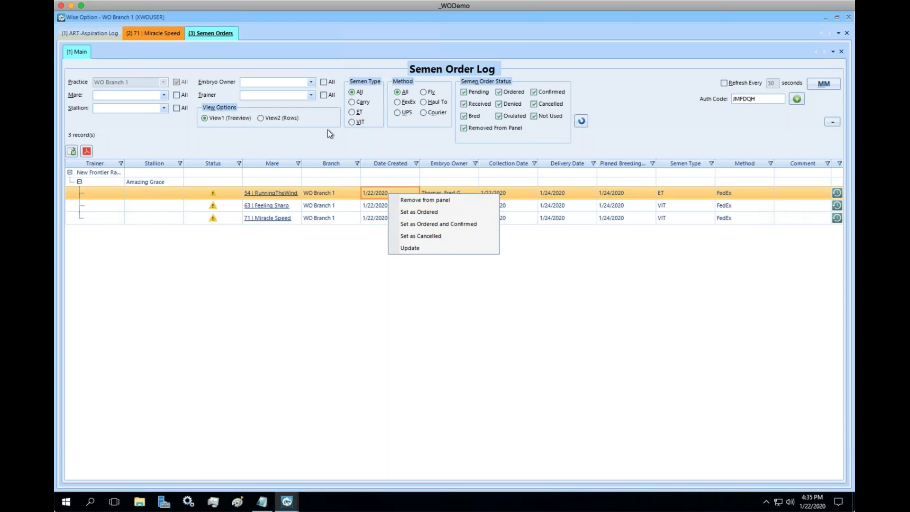
# Switch the Semen Order Log to the View2 (Rows) flat layout
pyautogui.click(261, 118)
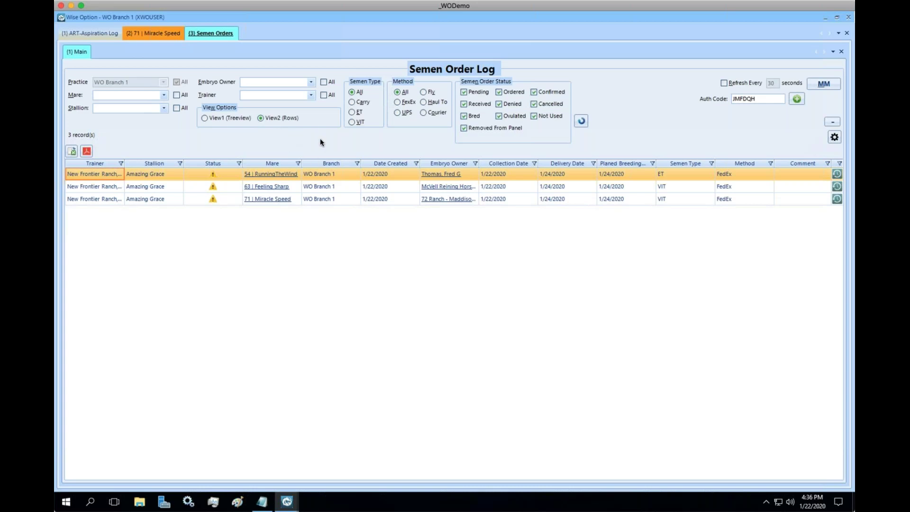
# Dismiss the order's status actions and return the Semen Order Log to View1 (Treeview)
pyautogui.rightClick(387, 173)
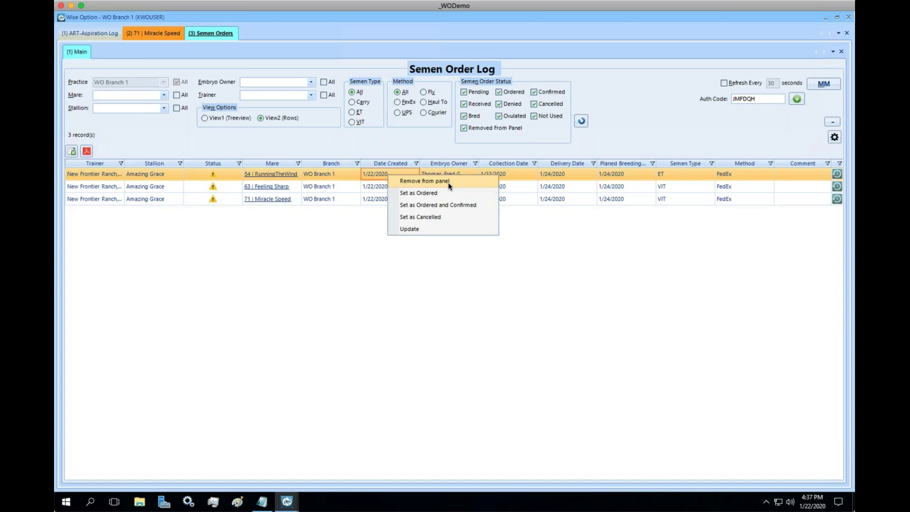
pyautogui.click(418, 149)
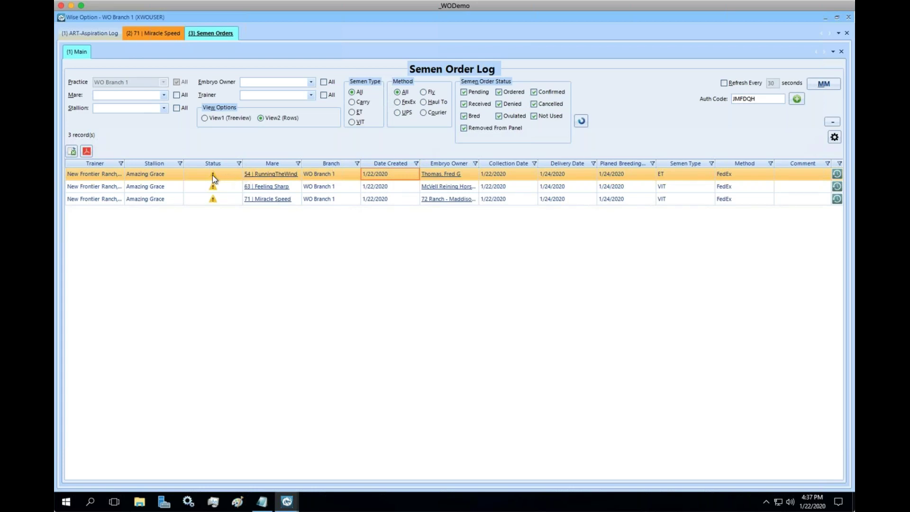
pyautogui.moveTo(211, 175)
pyautogui.click(203, 118)
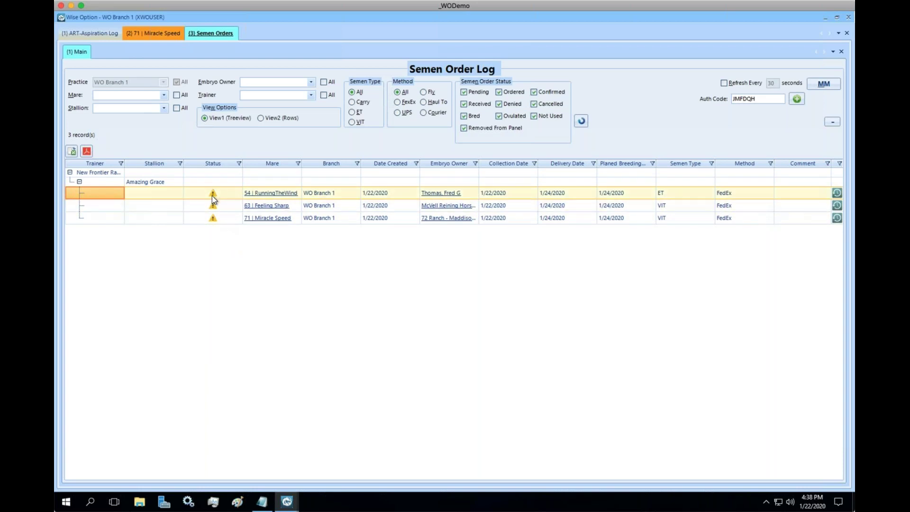
pyautogui.moveTo(211, 195)
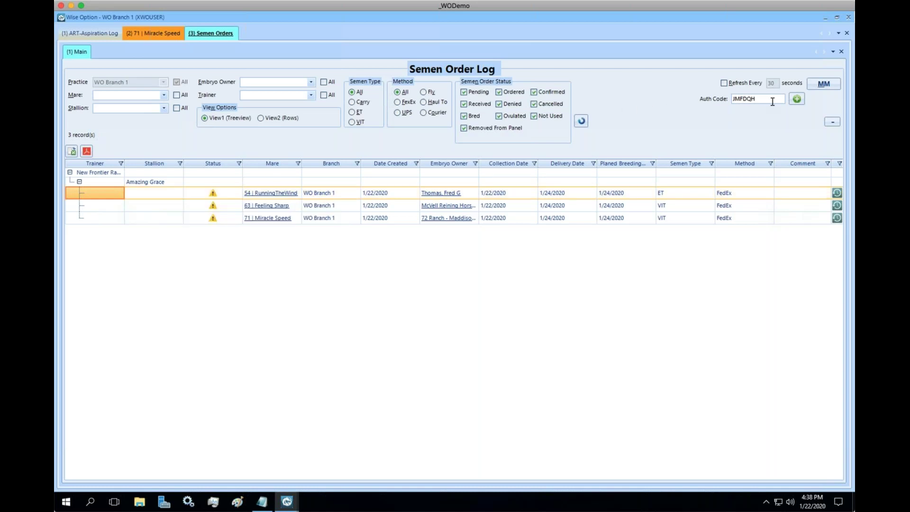
# Select the authorization code in the Auth Code field
pyautogui.moveTo(771, 101); pyautogui.dragTo(721, 100)
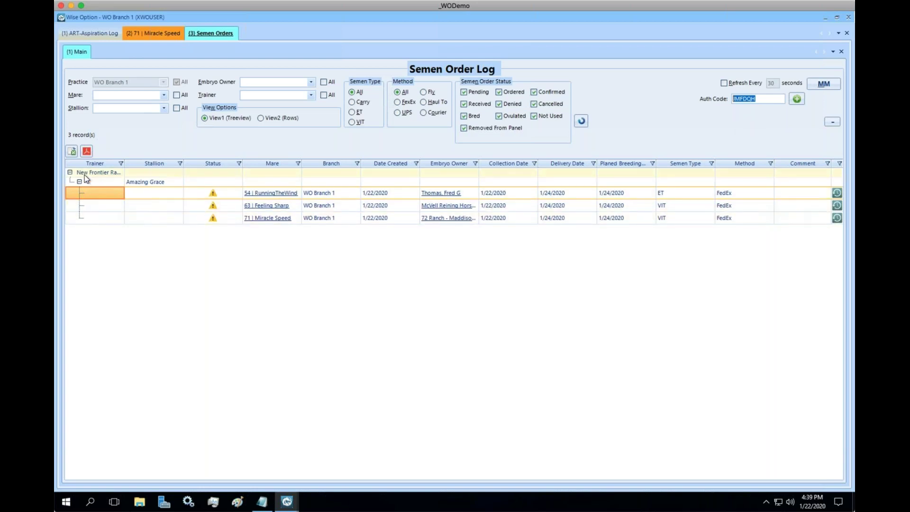
pyautogui.moveTo(86, 178)
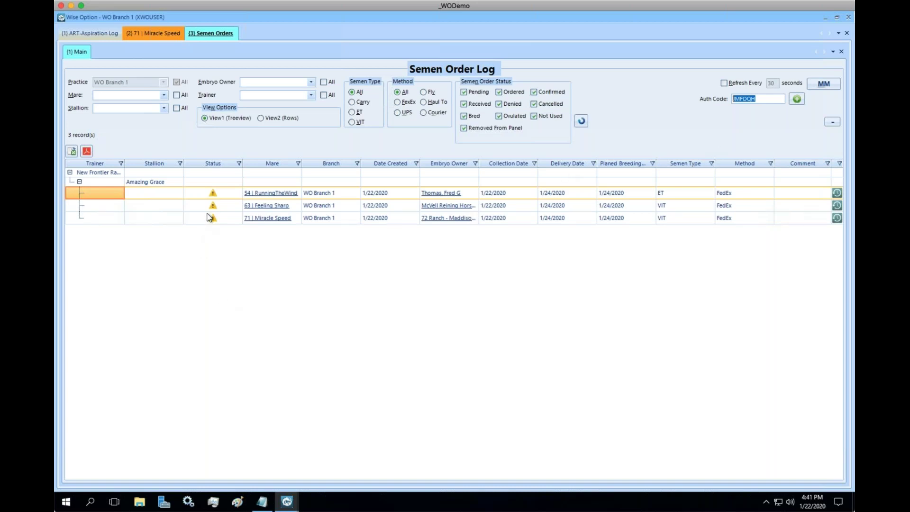
pyautogui.moveTo(215, 197)
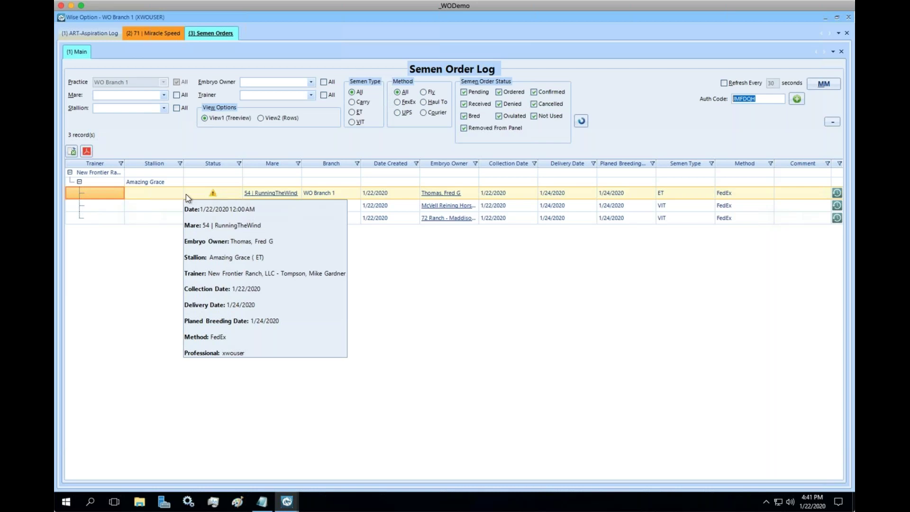
pyautogui.click(170, 193)
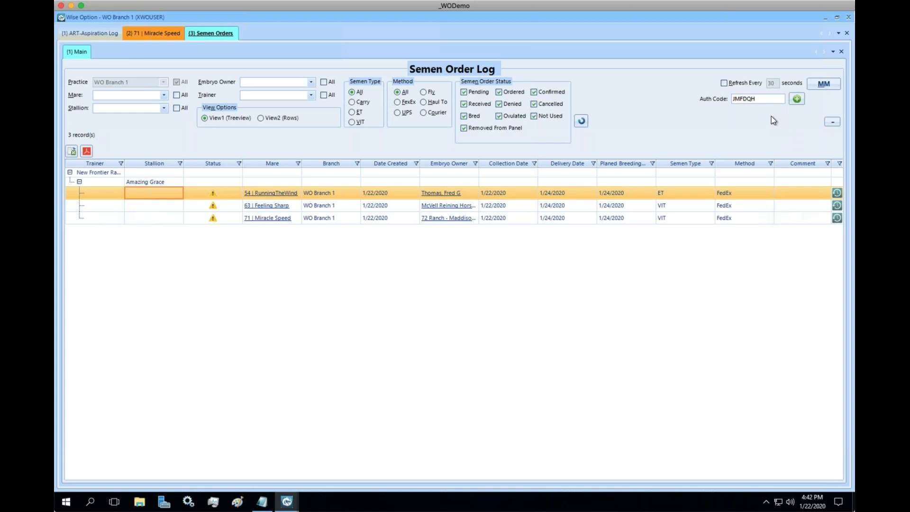
# Select the Auth Code, then launch Google Chrome and load the wiseoption website
pyautogui.moveTo(760, 100); pyautogui.dragTo(716, 101)
pyautogui.click(67, 500)
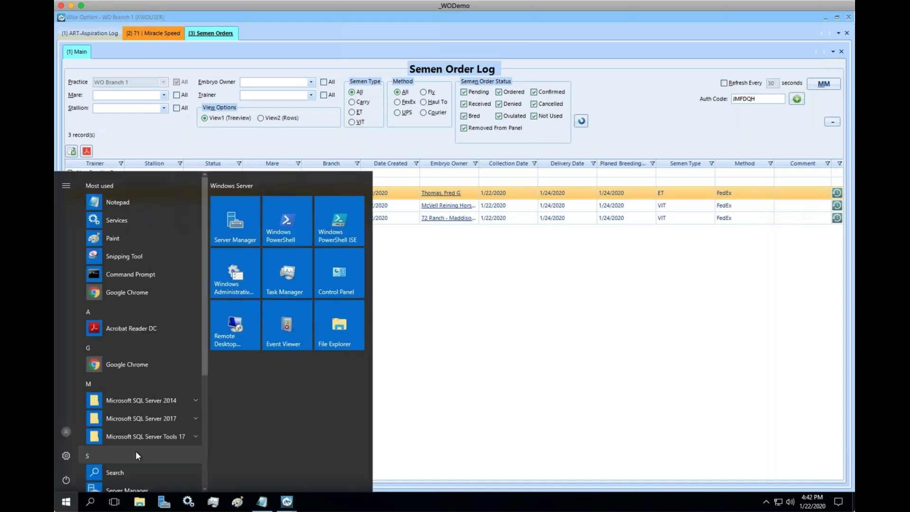
pyautogui.click(123, 365)
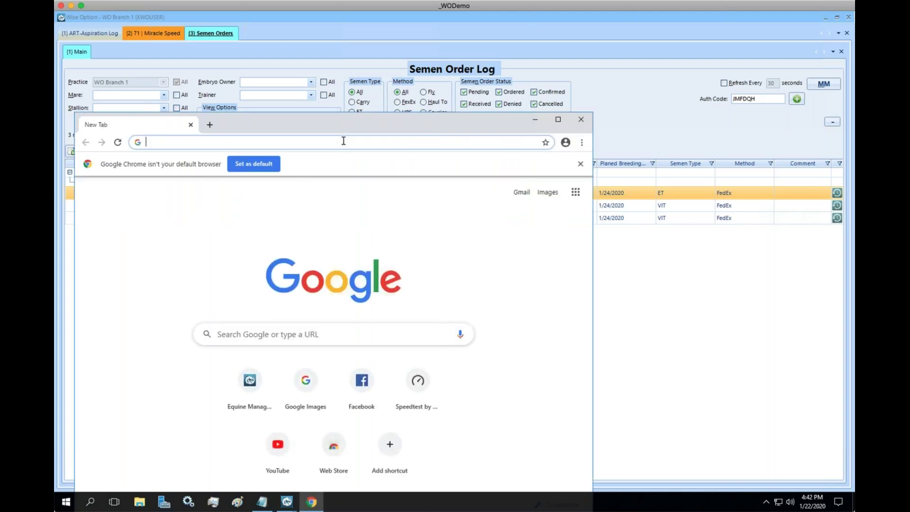
pyautogui.write('wiseoption.com')
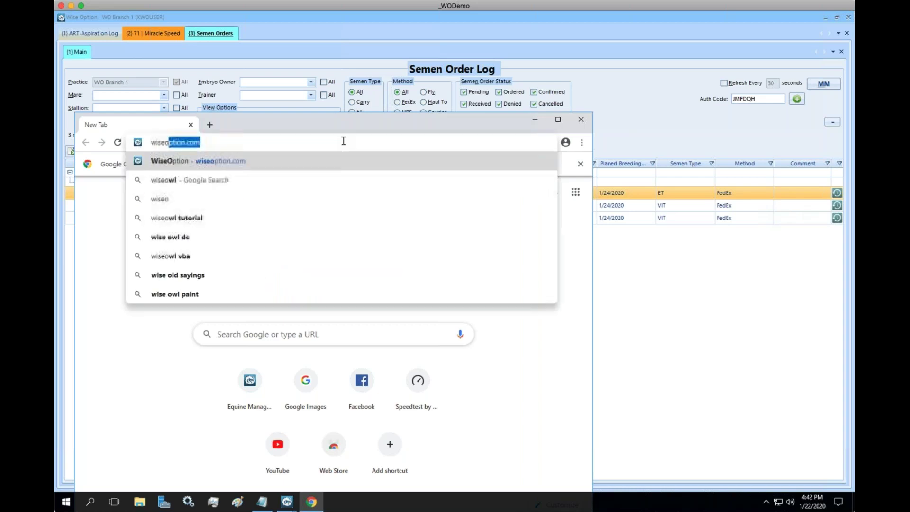
pyautogui.press('Return')
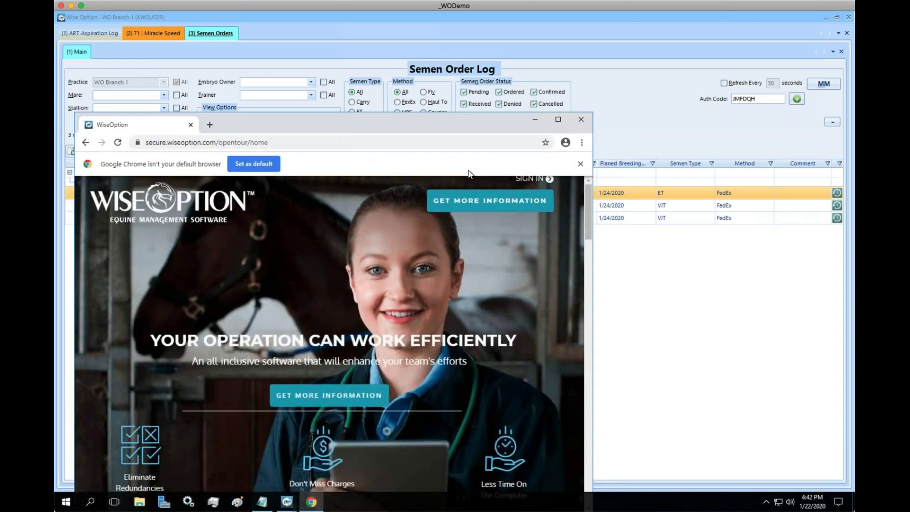
# Go from SIGN IN to the Authorization Code Verification page at secure.wiseoption.com
pyautogui.click(539, 182)
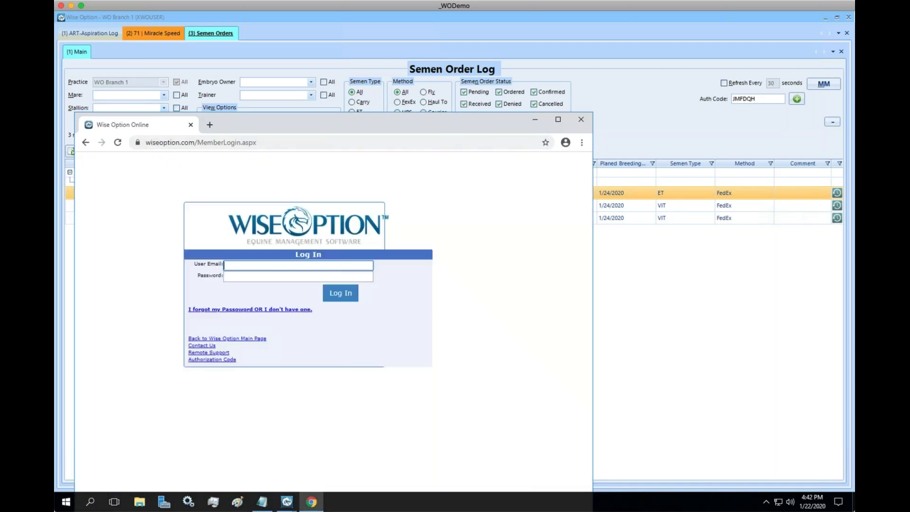
pyautogui.click(212, 360)
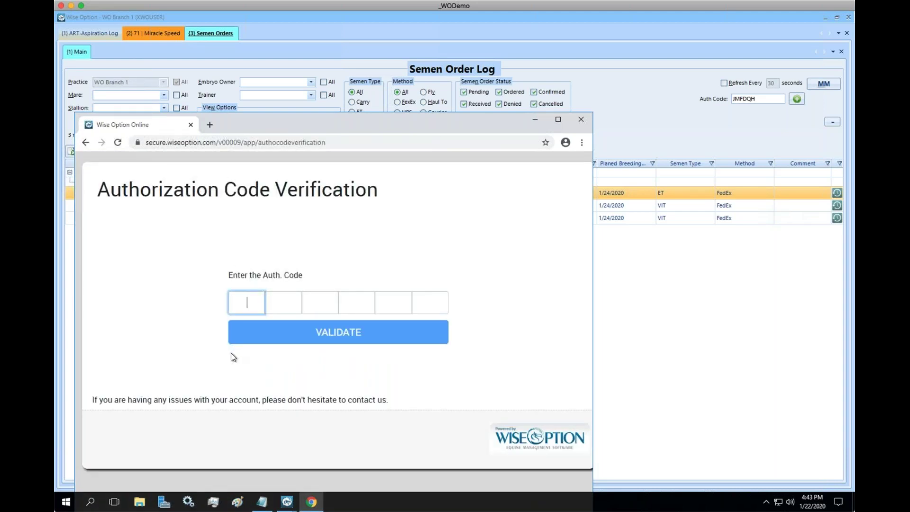
pyautogui.click(86, 143)
pyautogui.click(85, 143)
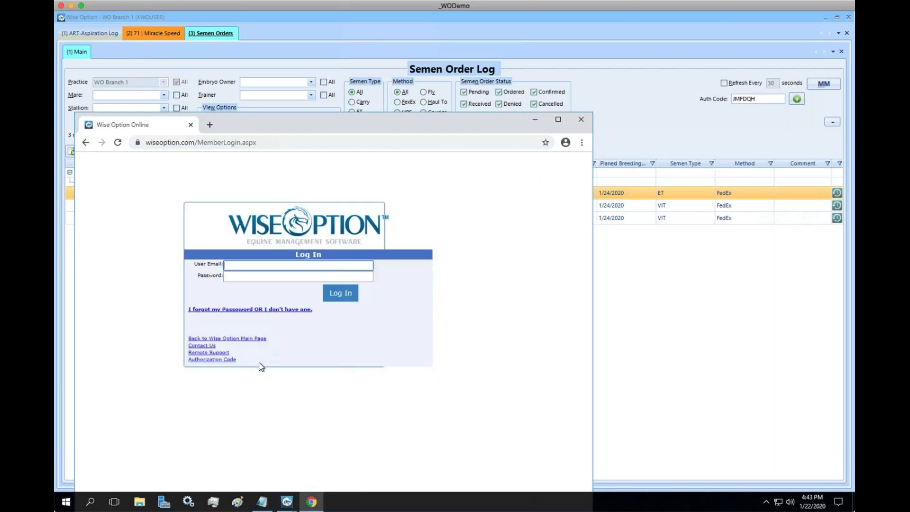
pyautogui.click(210, 360)
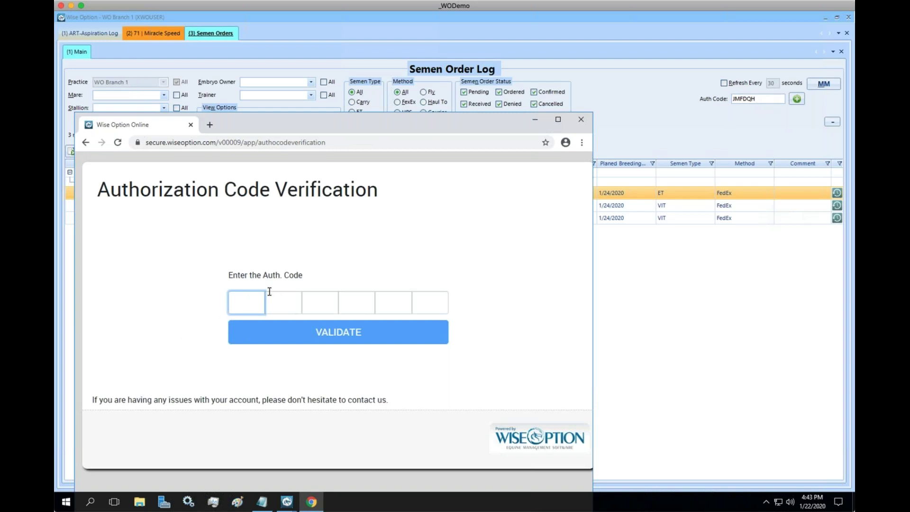
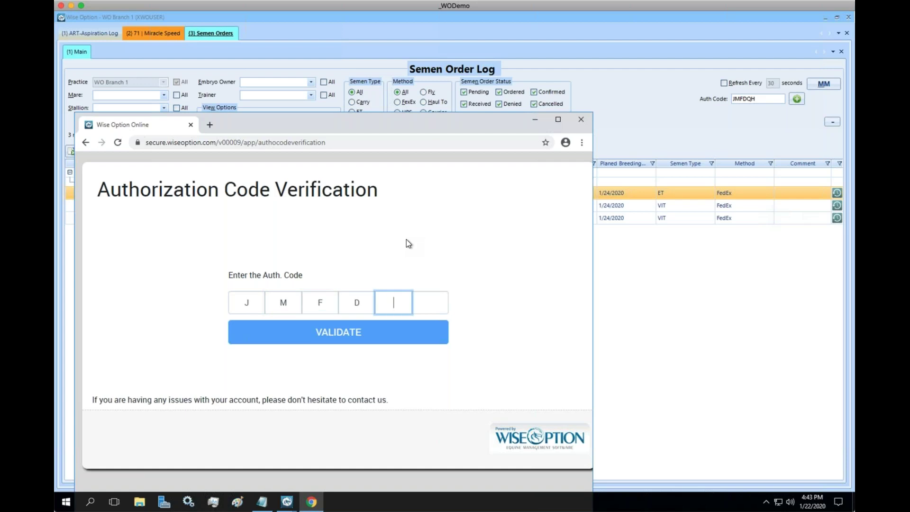
# Enter and submit the six-character authorization code, then maximize the Semen Order Board window
pyautogui.press('Tab')
pyautogui.press('Return')
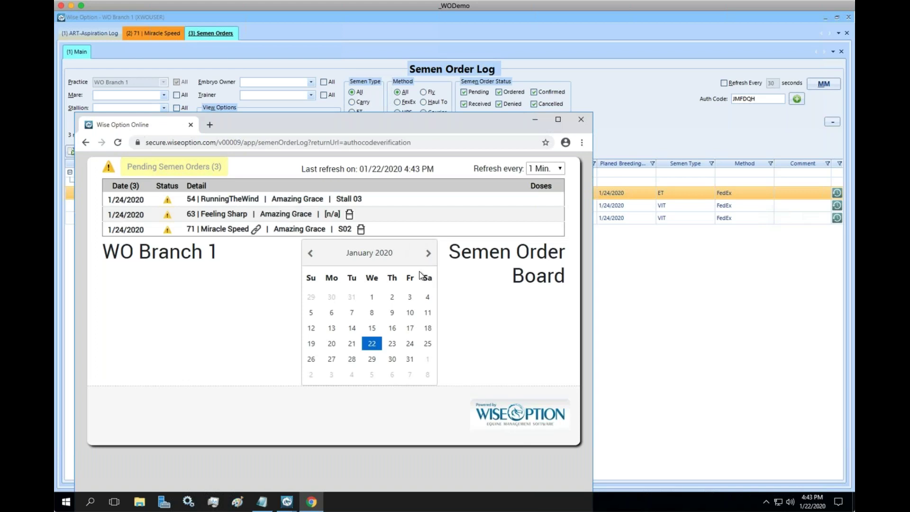
pyautogui.click(558, 119)
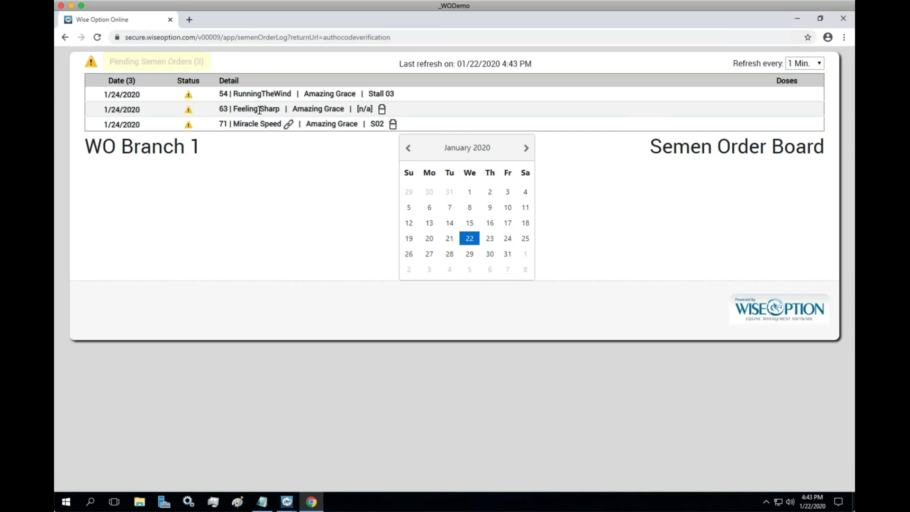
# Set the 63 | Feeling Sharp order to Ordered in the Semen Order Log, save, and return to the board
pyautogui.moveTo(287, 501)
pyautogui.click(344, 442)
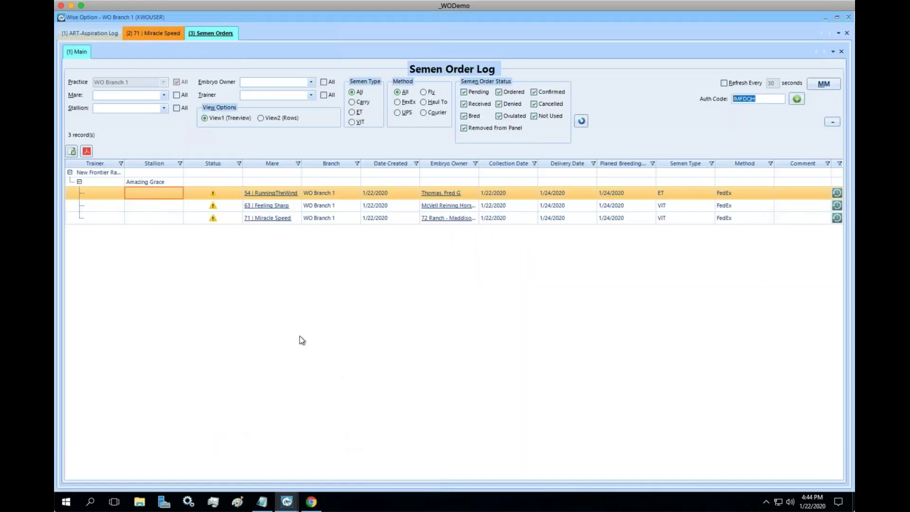
pyautogui.rightClick(311, 208)
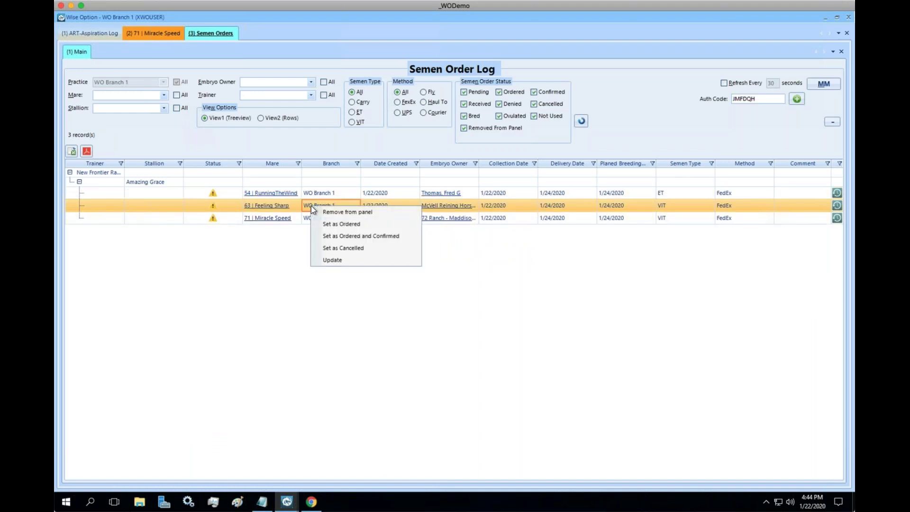
pyautogui.click(336, 224)
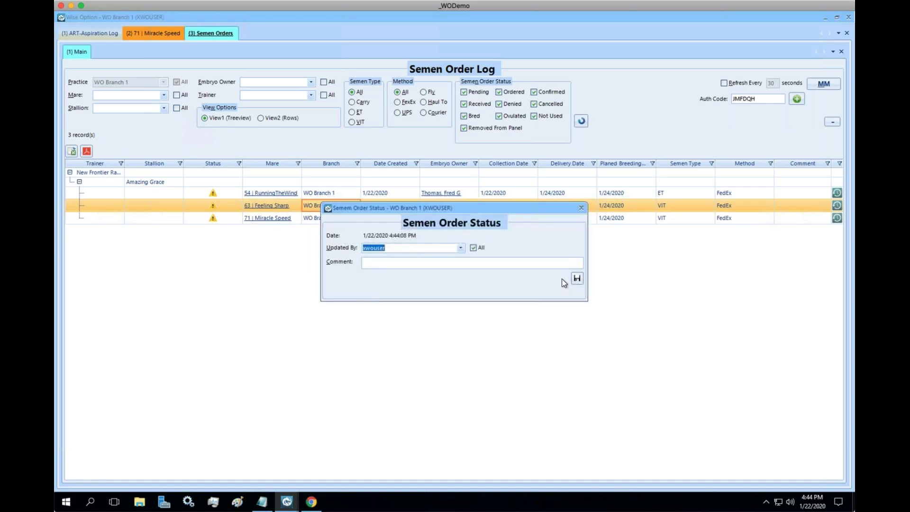
pyautogui.click(577, 279)
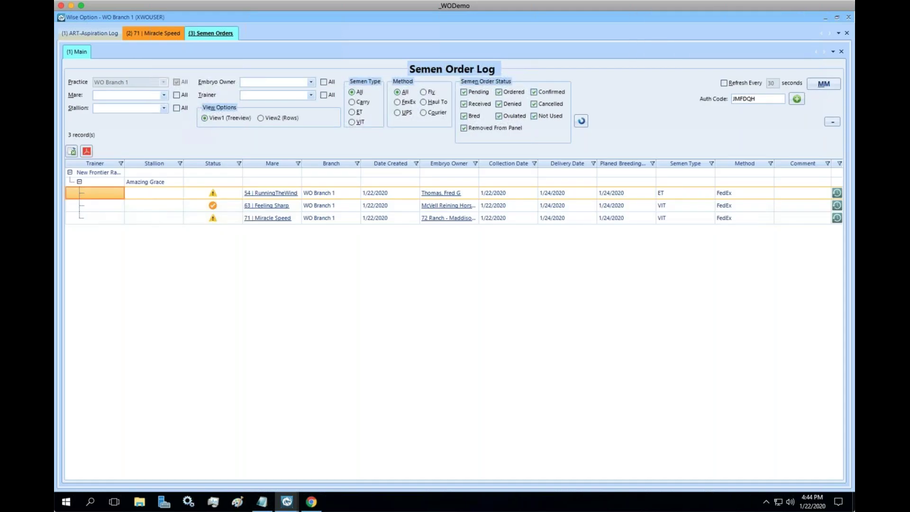
pyautogui.click(311, 501)
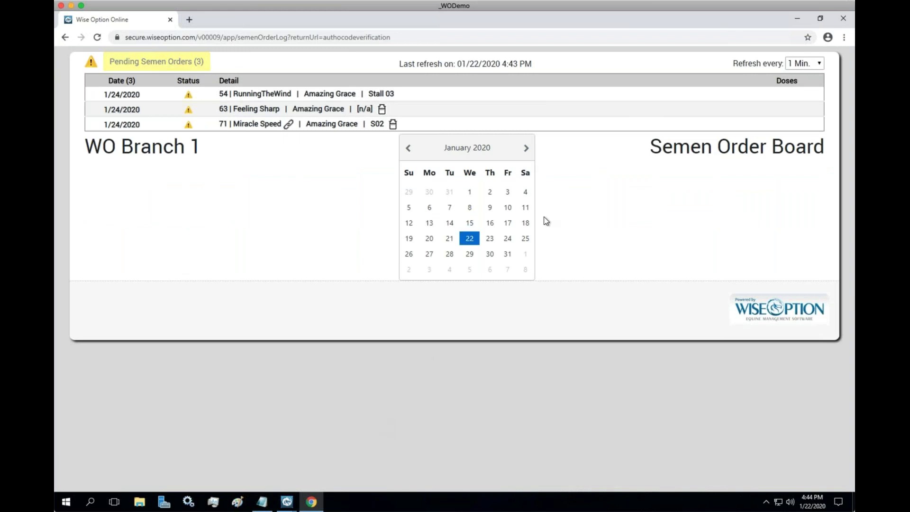
# Set the board's refresh interval to 30 Sec. and select the word Feeling in the order details
pyautogui.click(822, 67)
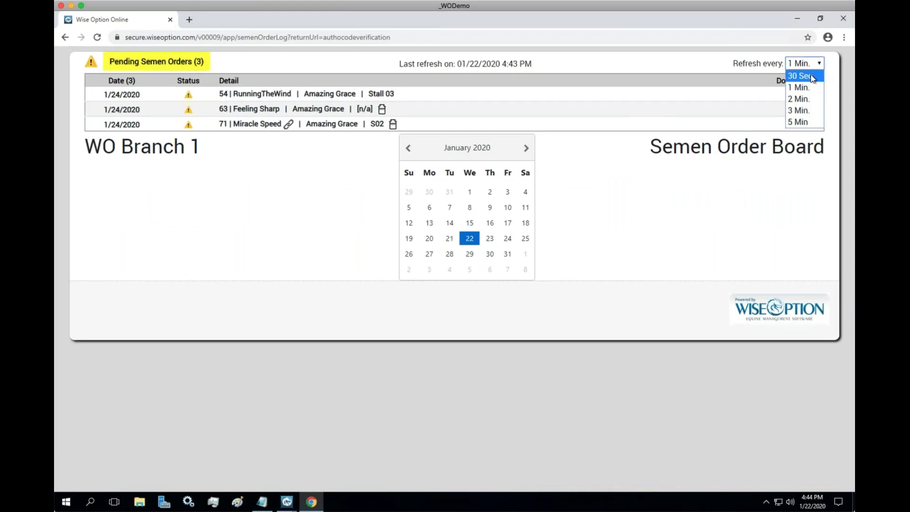
pyautogui.click(800, 76)
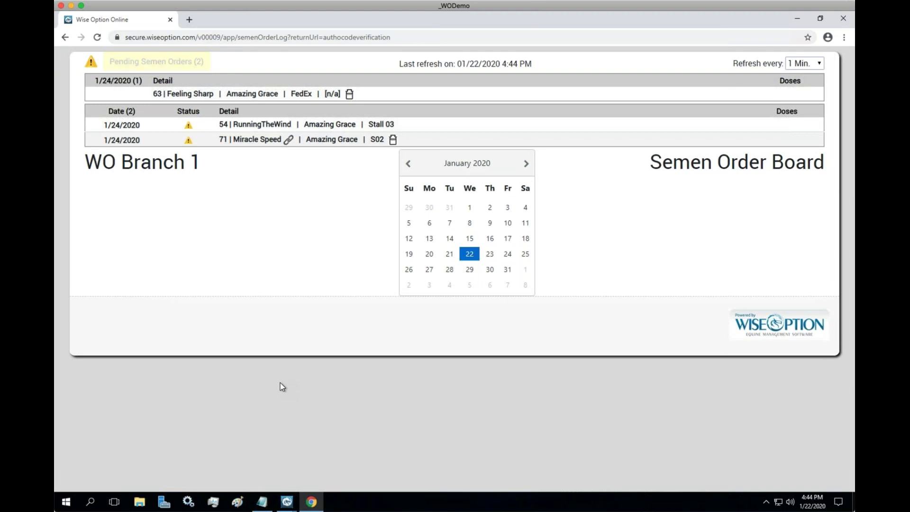
pyautogui.doubleClick(181, 94)
# In the Semen Order Log, set the Feeling Sharp order to Confirmed and save
pyautogui.click(287, 501)
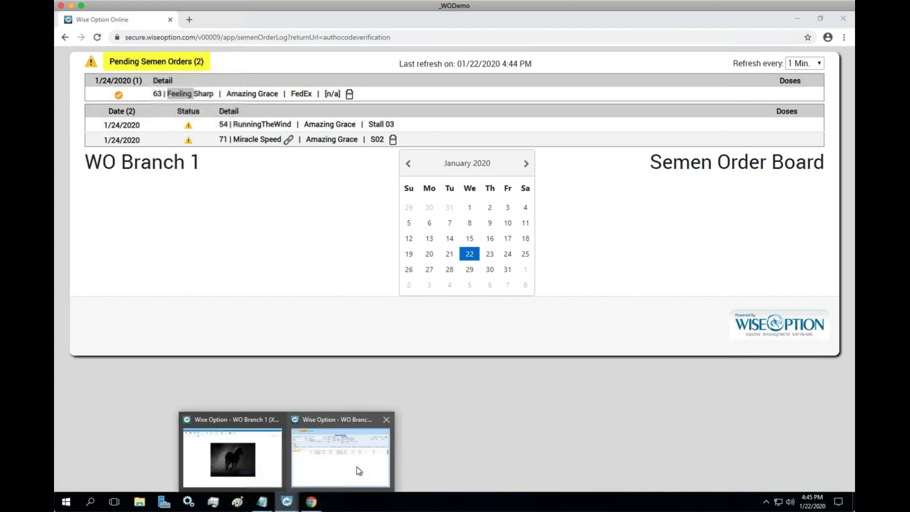
pyautogui.click(356, 466)
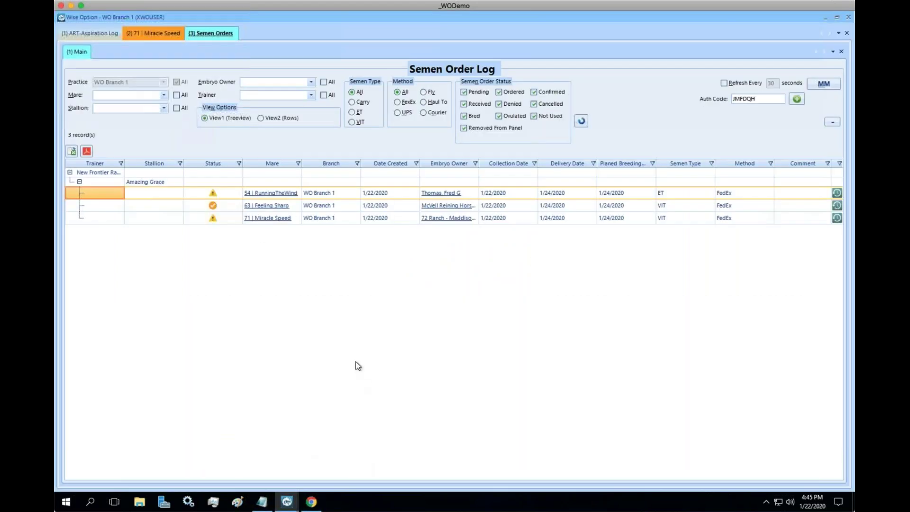
pyautogui.rightClick(318, 202)
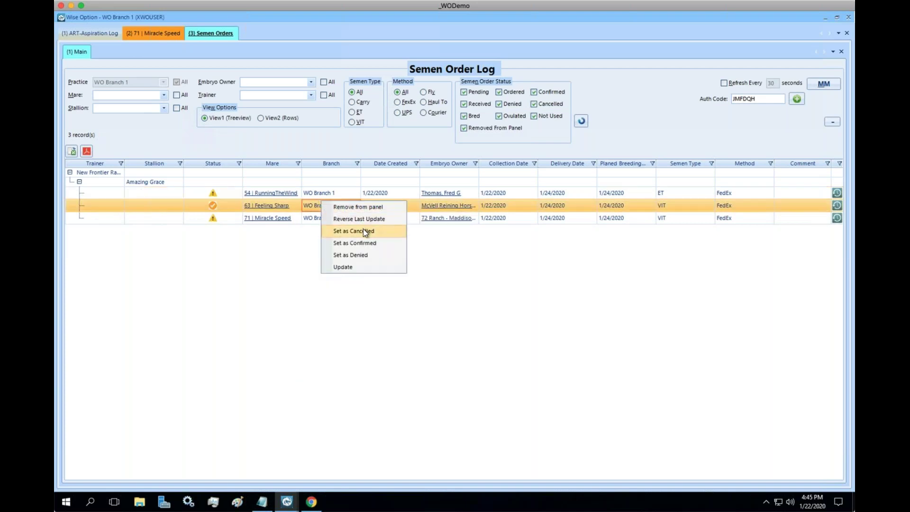
pyautogui.click(368, 243)
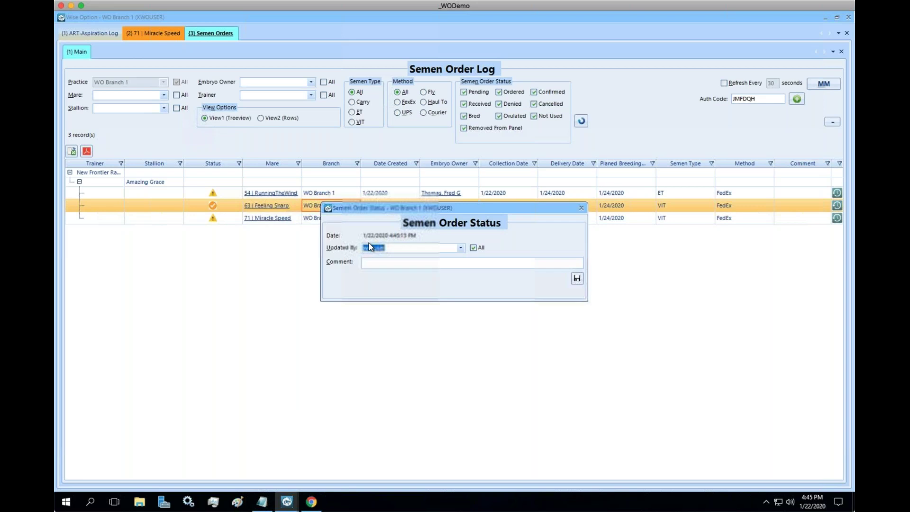
pyautogui.click(578, 279)
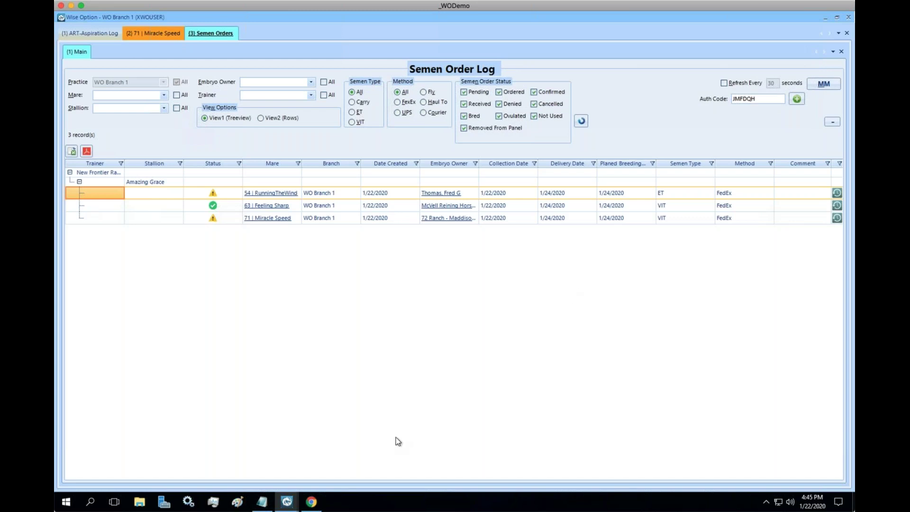
# Reload the online Semen Order Board to show the confirmed status, then return to Wise Option
pyautogui.click(321, 501)
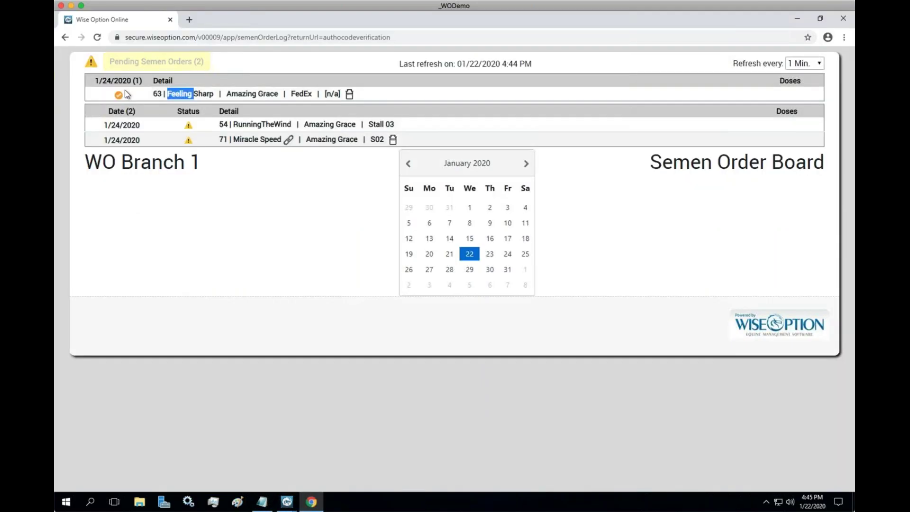
pyautogui.click(97, 37)
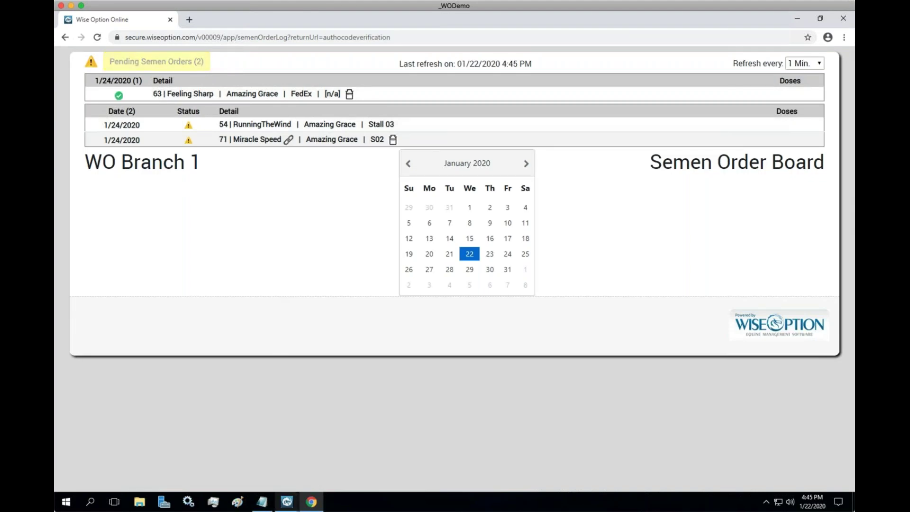
pyautogui.moveTo(287, 502)
pyautogui.click(316, 481)
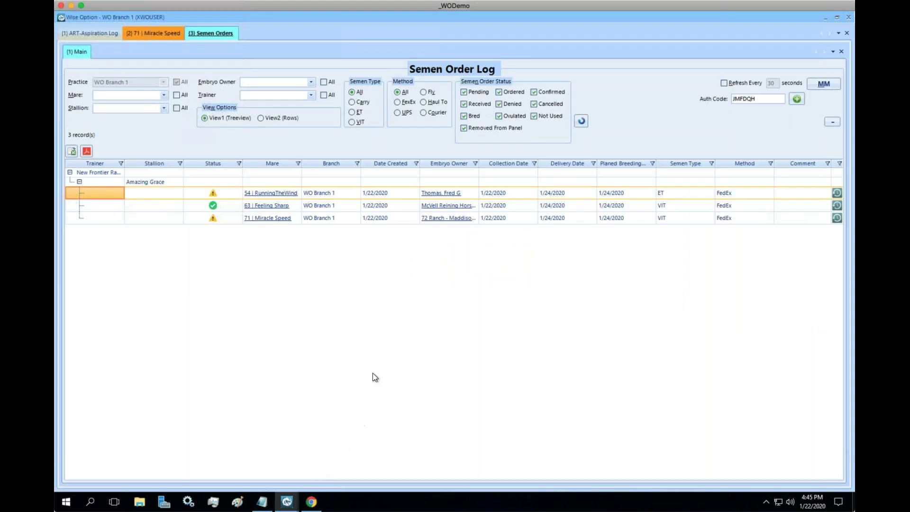
# Update the Feeling Sharp order's status with No. of Doses set to 2 and save
pyautogui.rightClick(313, 209)
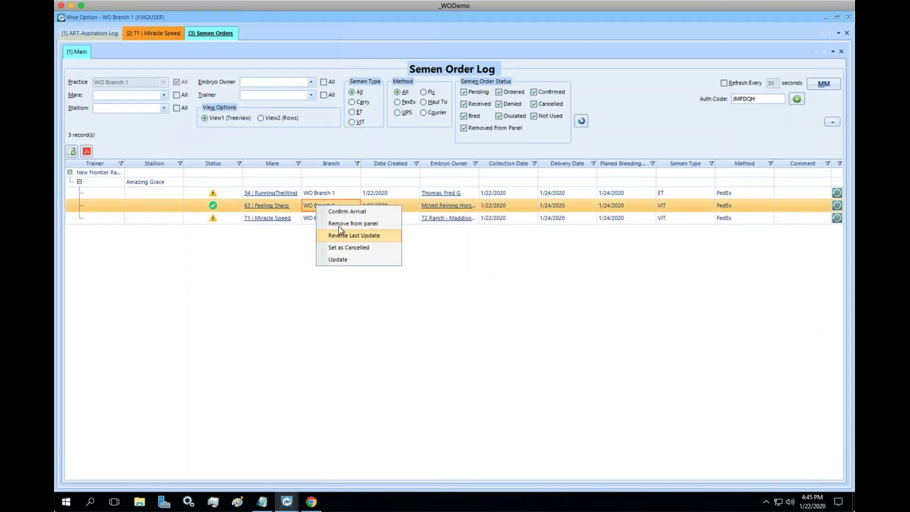
pyautogui.click(349, 213)
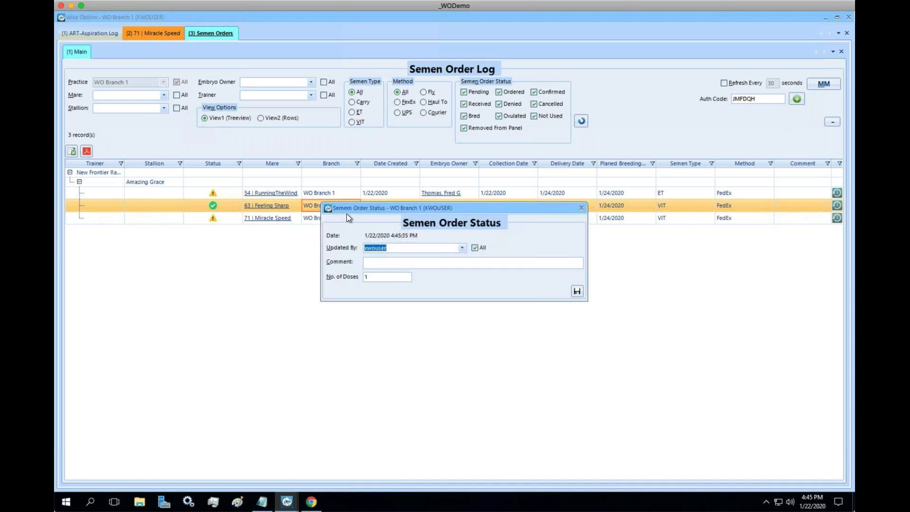
pyautogui.click(382, 279)
pyautogui.write('2')
pyautogui.click(577, 292)
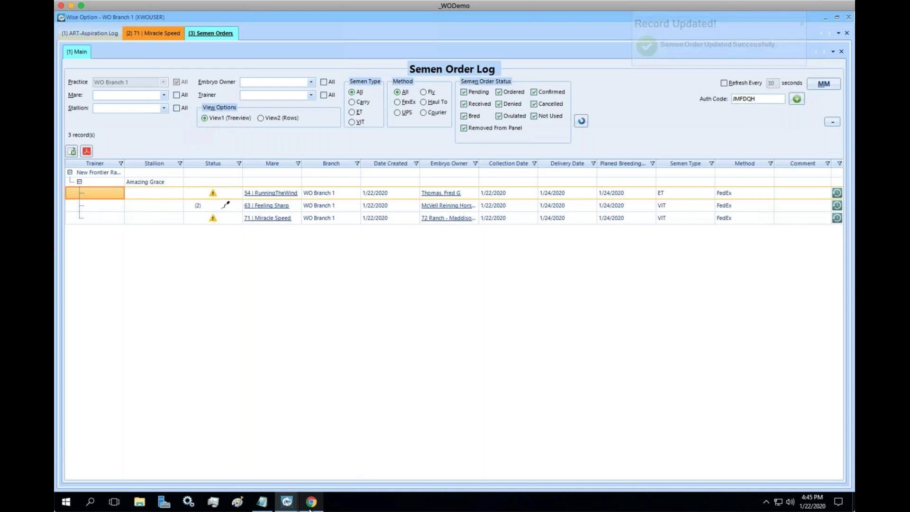
# Check the 2-dose order on the online board, then bring the Semen Order Log back
pyautogui.click(311, 503)
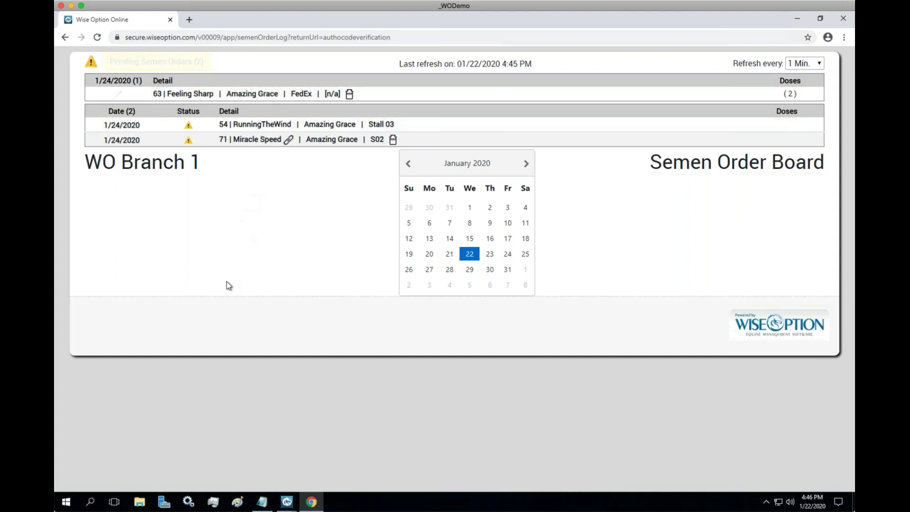
pyautogui.moveTo(287, 501)
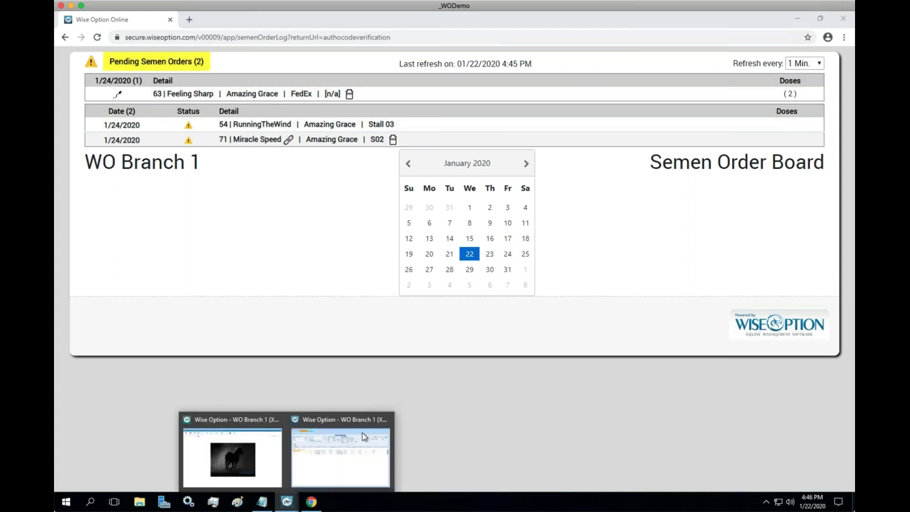
pyautogui.click(362, 417)
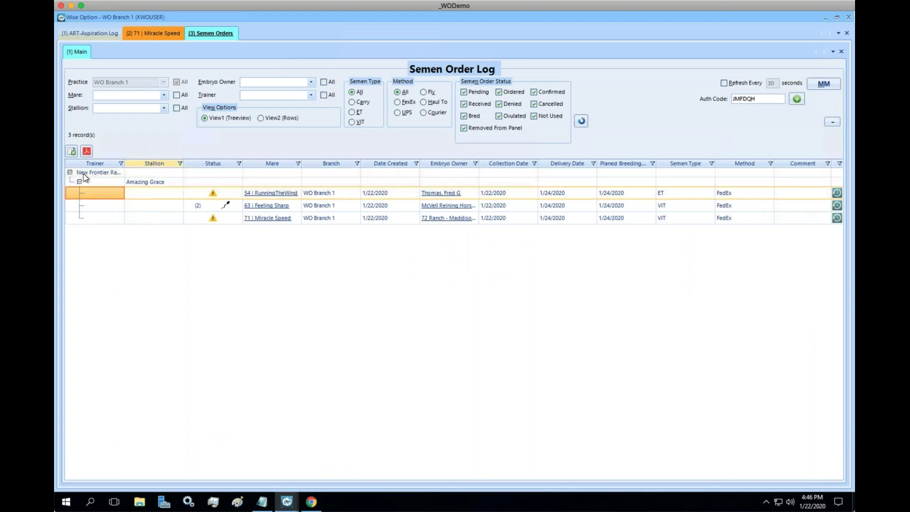
pyautogui.moveTo(86, 172)
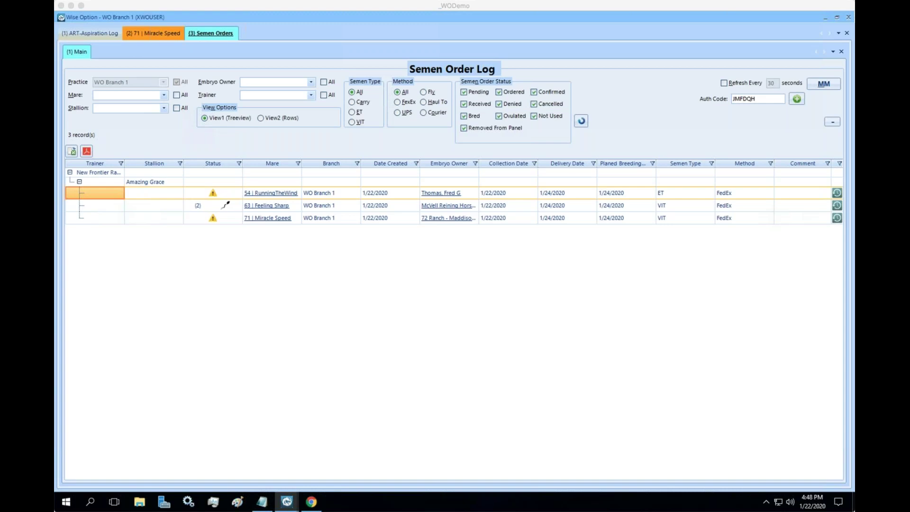
# In Notepad, add a '- ART Control Panel' line below the ICSI line
pyautogui.click(265, 502)
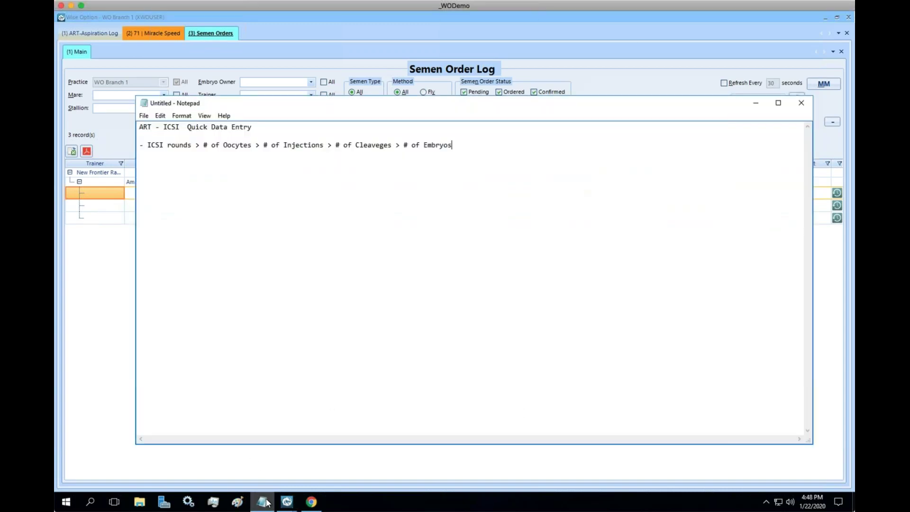
pyautogui.press('Return')
pyautogui.press('Return')
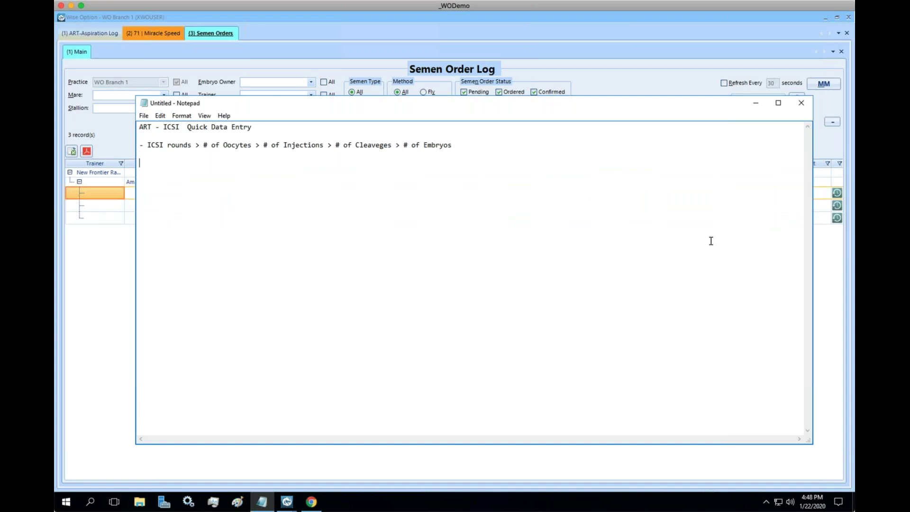
pyautogui.write('-')
pyautogui.write('ART Control Panel')
pyautogui.press('Return')
pyautogui.write('- ICSI')
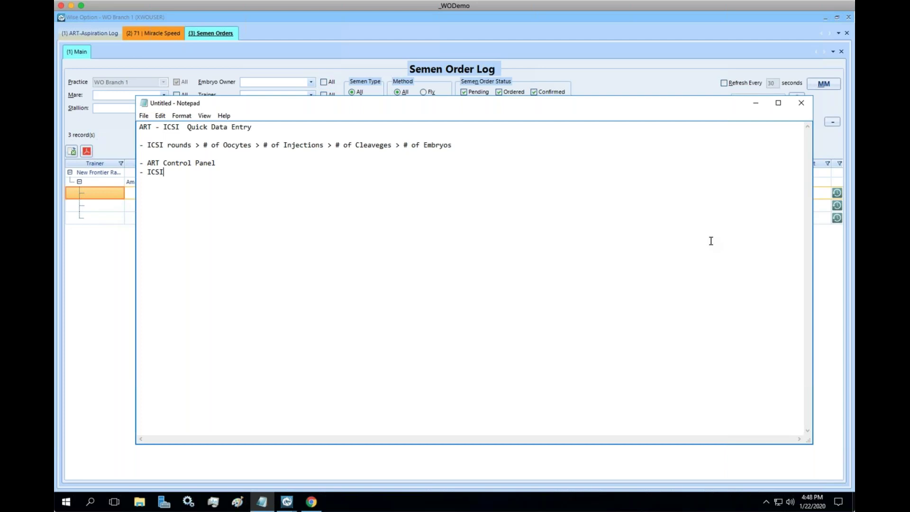
pyautogui.write('Summary')
pyautogui.press('BackSpace')
pyautogui.press('BackSpace')
pyautogui.press('BackSpace')
pyautogui.press('BackSpace')
pyautogui.press('BackSpace')
pyautogui.press('BackSpace')
pyautogui.press('BackSpace')
pyautogui.press('BackSpace')
pyautogui.press('BackSpace')
pyautogui.press('BackSpace')
pyautogui.press('BackSpace')
# Add a '- ART Summary Card' line from a copy of the Panel line, then minimize Notepad
pyautogui.press('BackSpace')
pyautogui.press('BackSpace')
pyautogui.press('BackSpace')
# Change 'ART Control Panel' to 'ART Summary Panel' and select that line
pyautogui.press('Up')
pyautogui.press('Right')
pyautogui.press('Right')
pyautogui.press('Right')
pyautogui.press('Right')
pyautogui.press('Right')
pyautogui.press('Right')
pyautogui.press('Right')
pyautogui.press('Left')
pyautogui.hotkey('shift', 'Right')
pyautogui.hotkey('shift', 'Right')
pyautogui.hotkey('shift', 'Right')
pyautogui.hotkey('shift', 'Right')
pyautogui.hotkey('shift', 'Right')
pyautogui.hotkey('shift', 'Right')
pyautogui.hotkey('shift', 'Right')
pyautogui.write('Summary')
pyautogui.press('Right')
pyautogui.press('Right')
pyautogui.press('Right')
pyautogui.press('Right')
pyautogui.press('Right')
pyautogui.press('Right')
pyautogui.press('Home')
pyautogui.hotkey('shift', 'Down')
pyautogui.hotkey('ctrl', 'c')
pyautogui.press('Right')
pyautogui.hotkey('ctrl', 'v')
pyautogui.press('BackSpace')
pyautogui.press('BackSpace')
pyautogui.press('BackSpace')
pyautogui.press('BackSpace')
pyautogui.press('BackSpace')
pyautogui.press('BackSpace')
pyautogui.write('Card')
pyautogui.click(215, 162)
pyautogui.moveTo(216, 162); pyautogui.dragTo(139, 153)
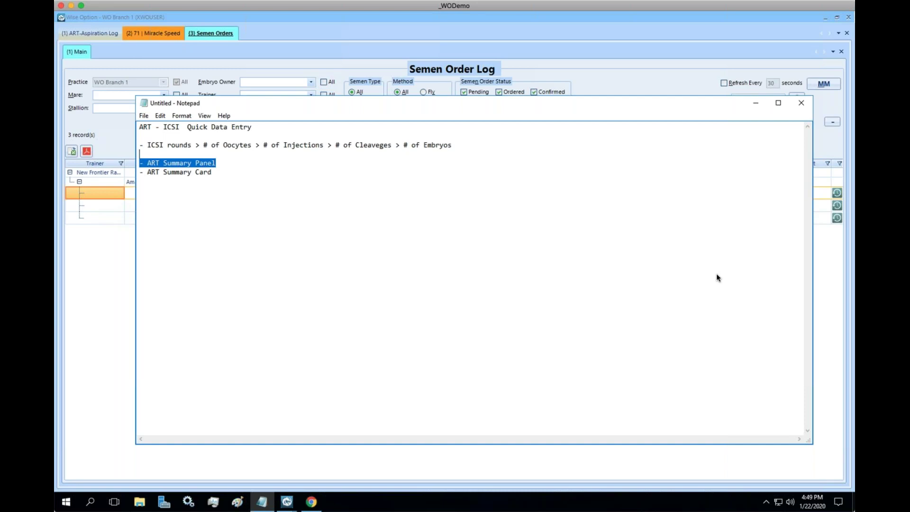
pyautogui.click(664, 41)
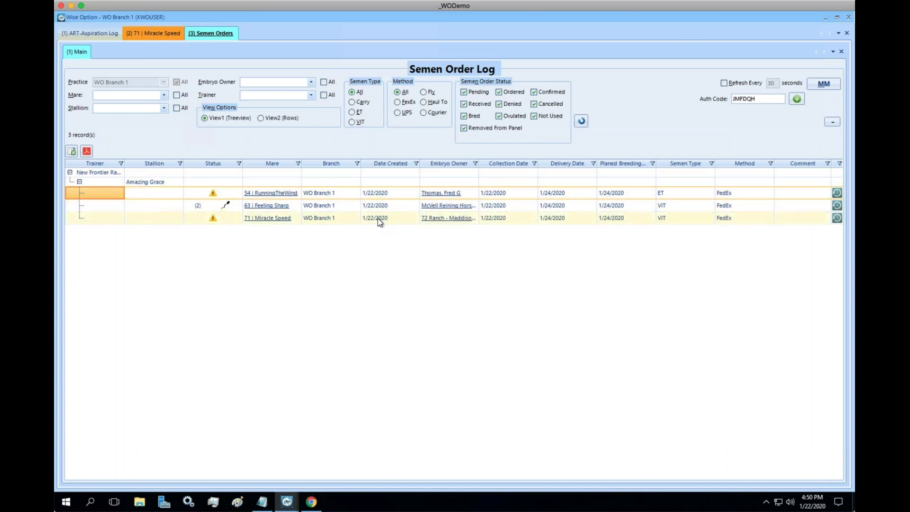
# Check February 2020 in the Windows calendar, then dismiss it to return to the Semen Order Log
pyautogui.moveTo(380, 222)
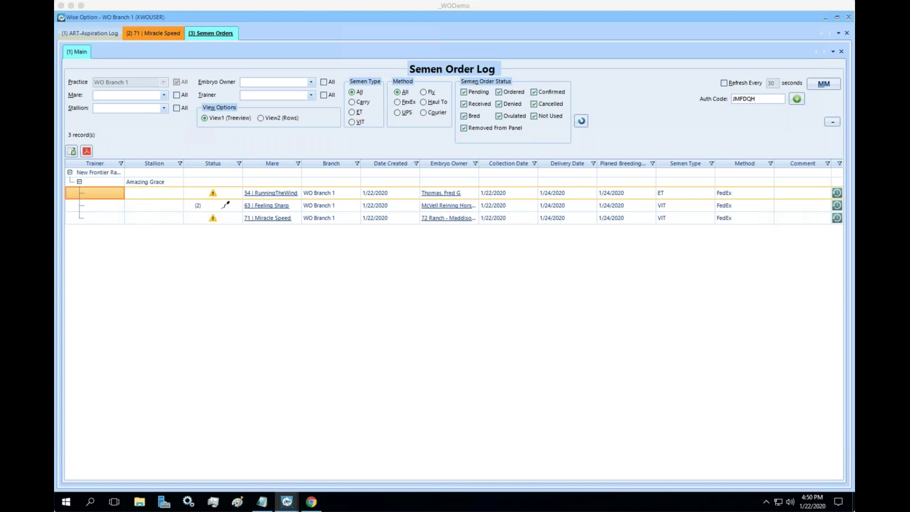
pyautogui.click(618, 166)
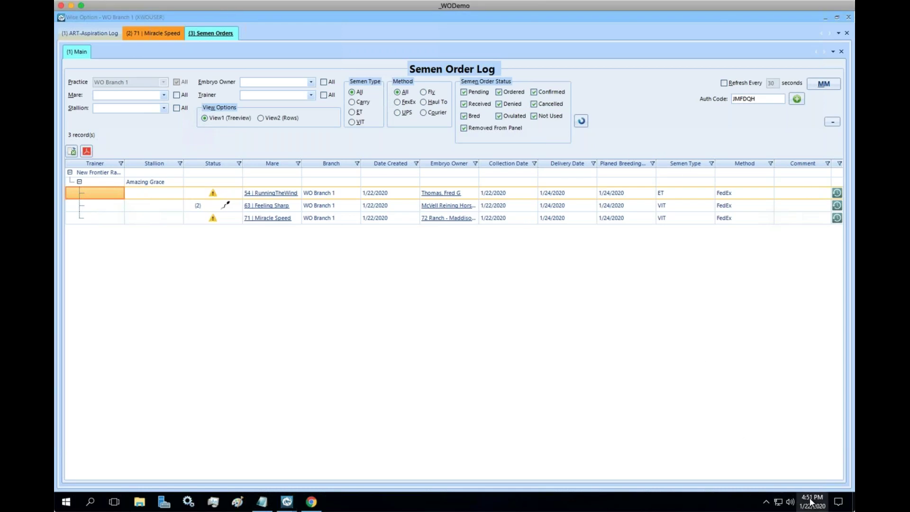
pyautogui.click(810, 501)
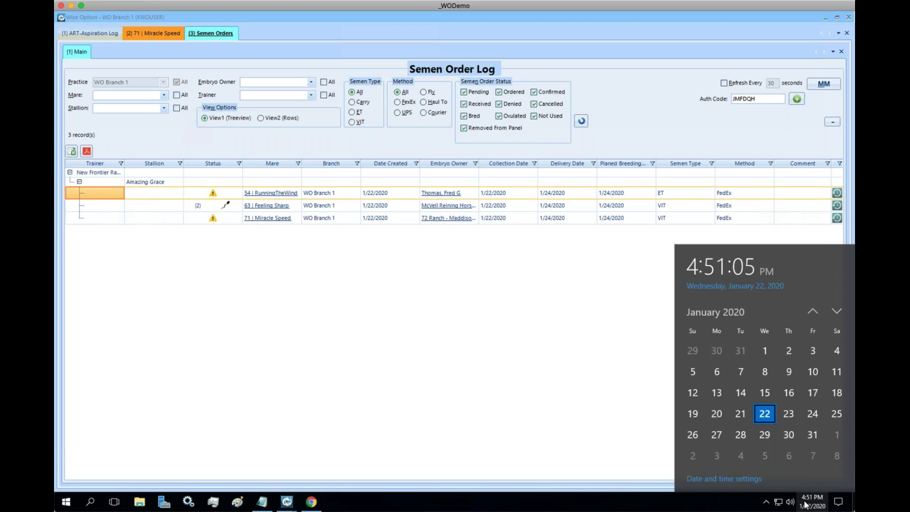
pyautogui.click(836, 312)
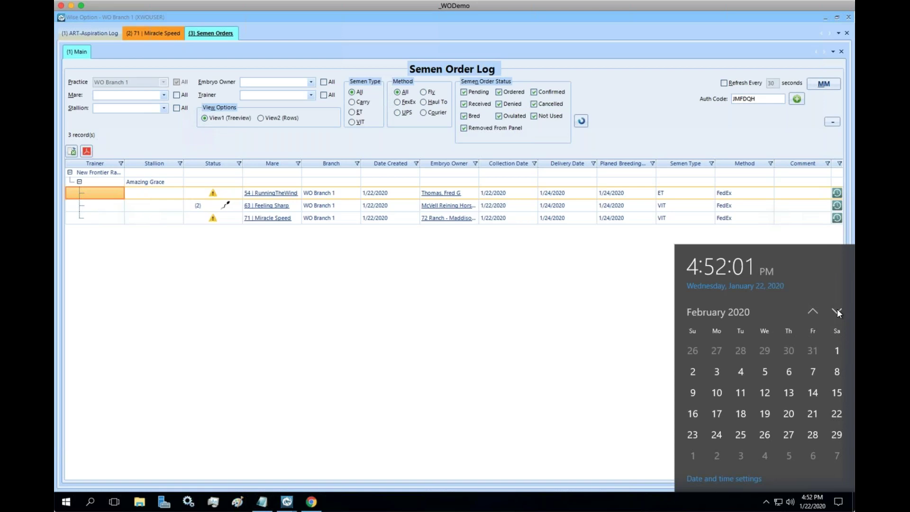
pyautogui.click(468, 359)
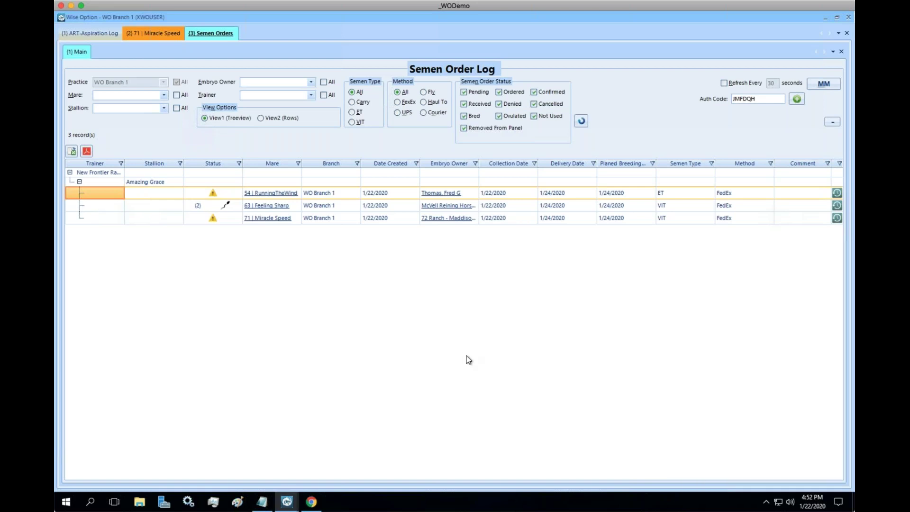